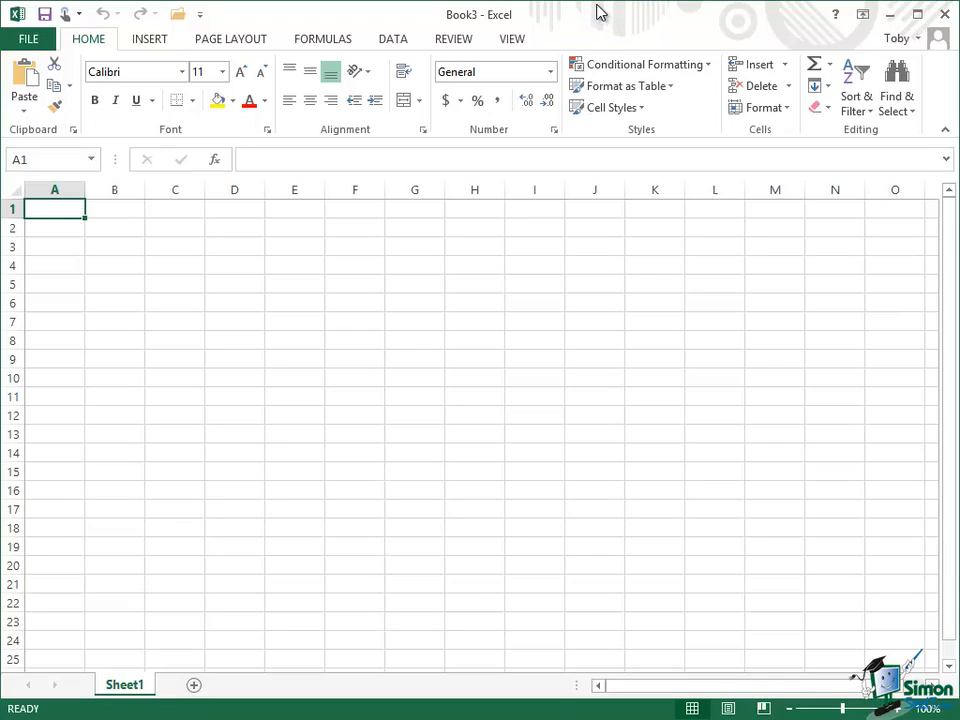
Enter January in B2, extend the month series across to M2, and widen column M to fit its heading.
{"action": "left_click", "coordinate": [115, 230]}
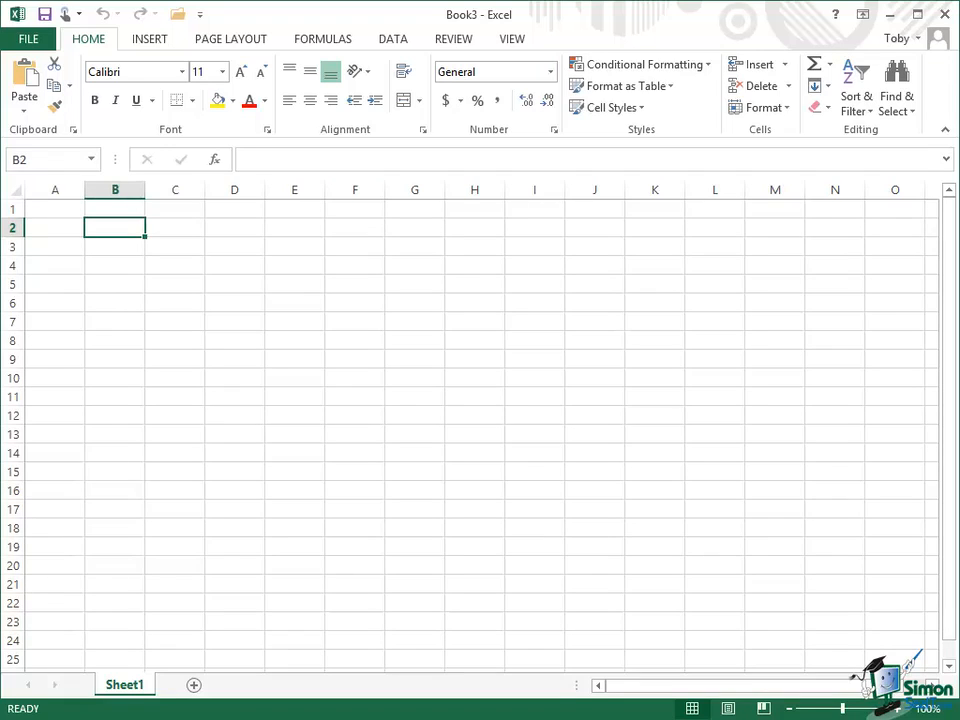
{"action": "type", "text": "January"}
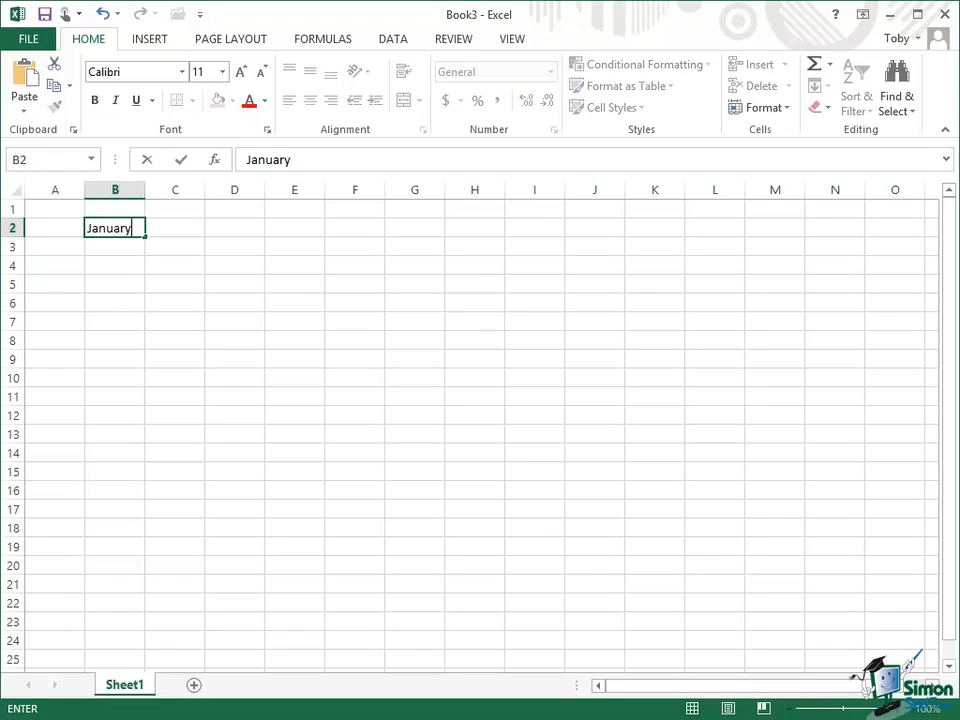
{"action": "key", "text": "ctrl+Return"}
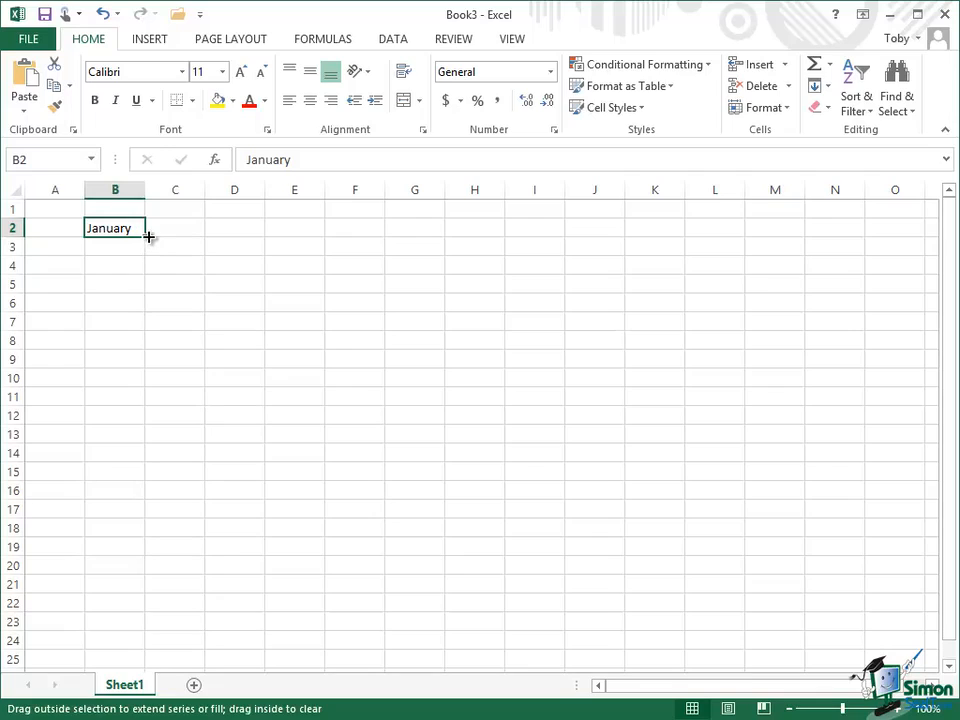
{"action": "left_click_drag", "start_coordinate": [148, 236], "coordinate": [806, 240]}
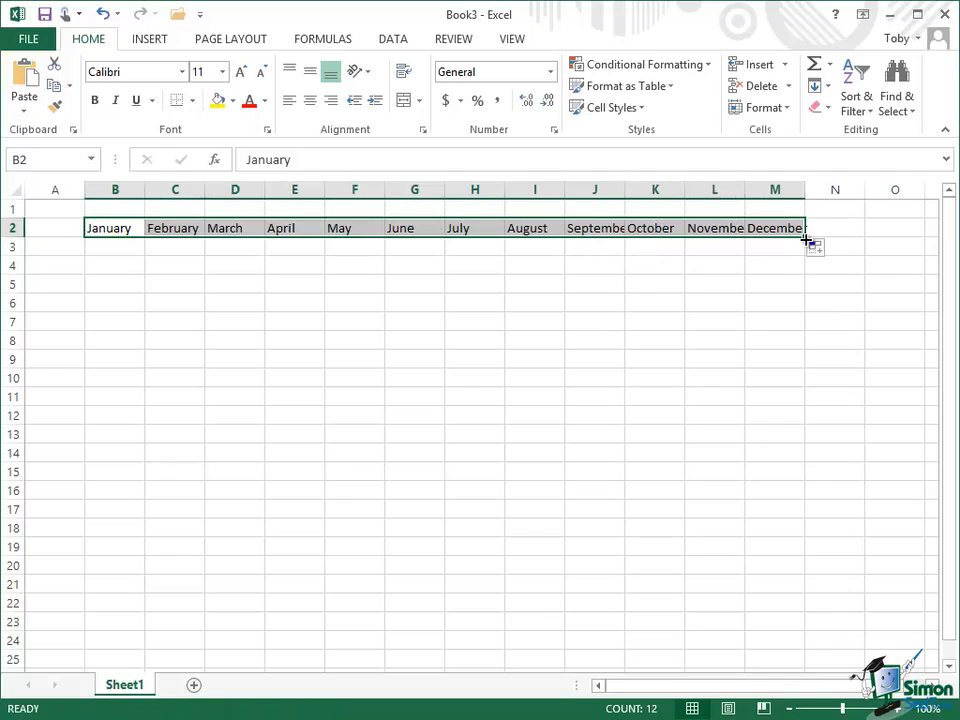
{"action": "left_click_drag", "start_coordinate": [804, 189], "coordinate": [824, 189]}
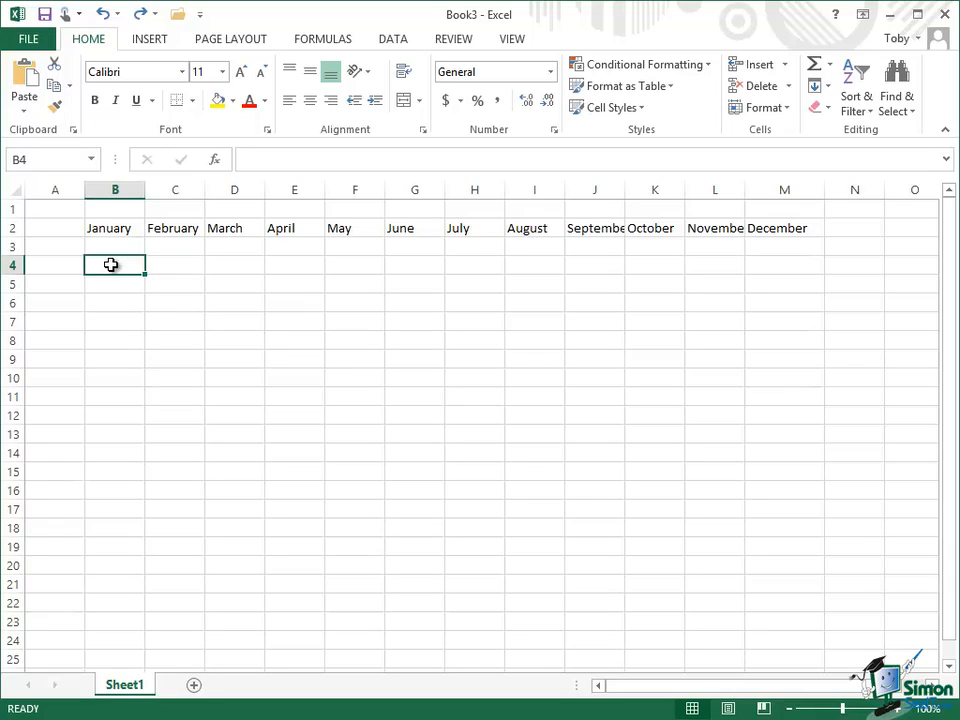
Enter 1 in B4 and 2 in B5, and extend the number series down to B23.
{"action": "type", "text": "1"}
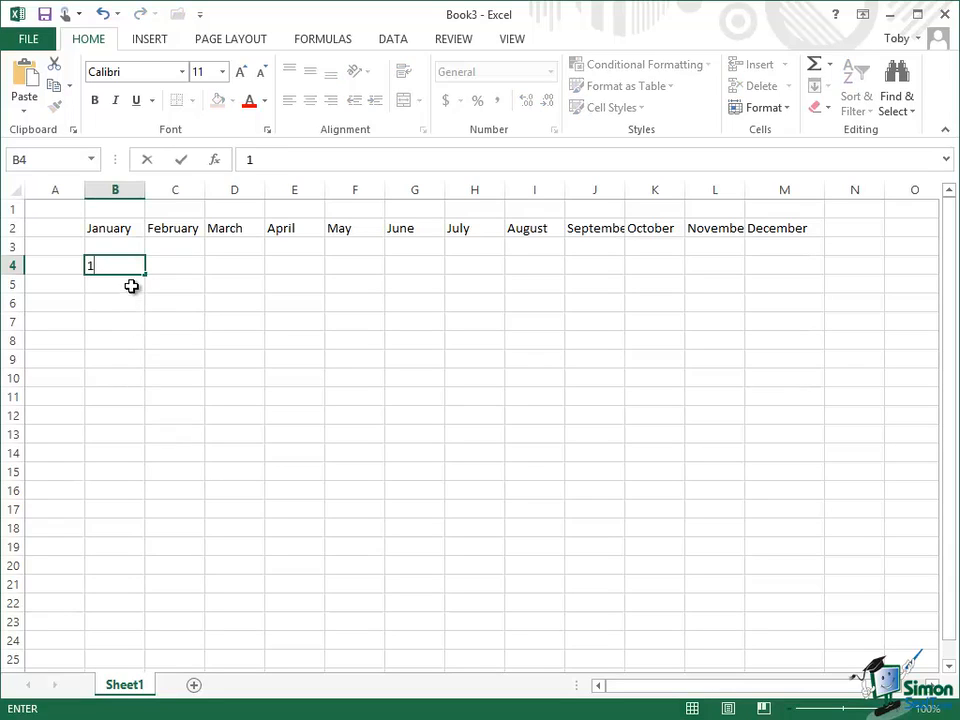
{"action": "key", "text": "Return"}
{"action": "type", "text": "2"}
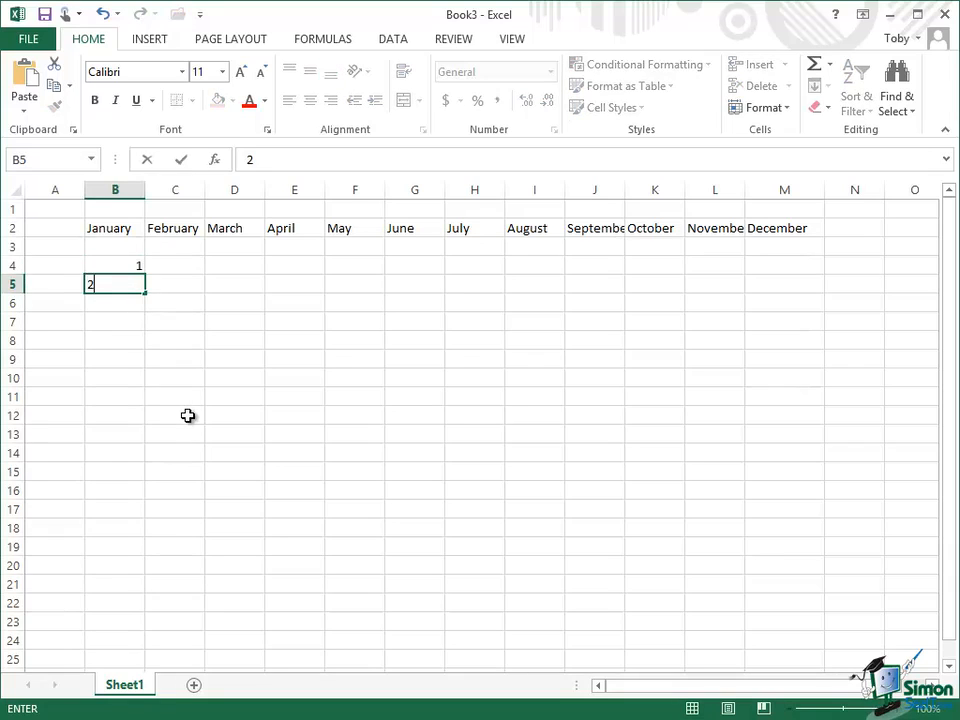
{"action": "left_click", "coordinate": [112, 269]}
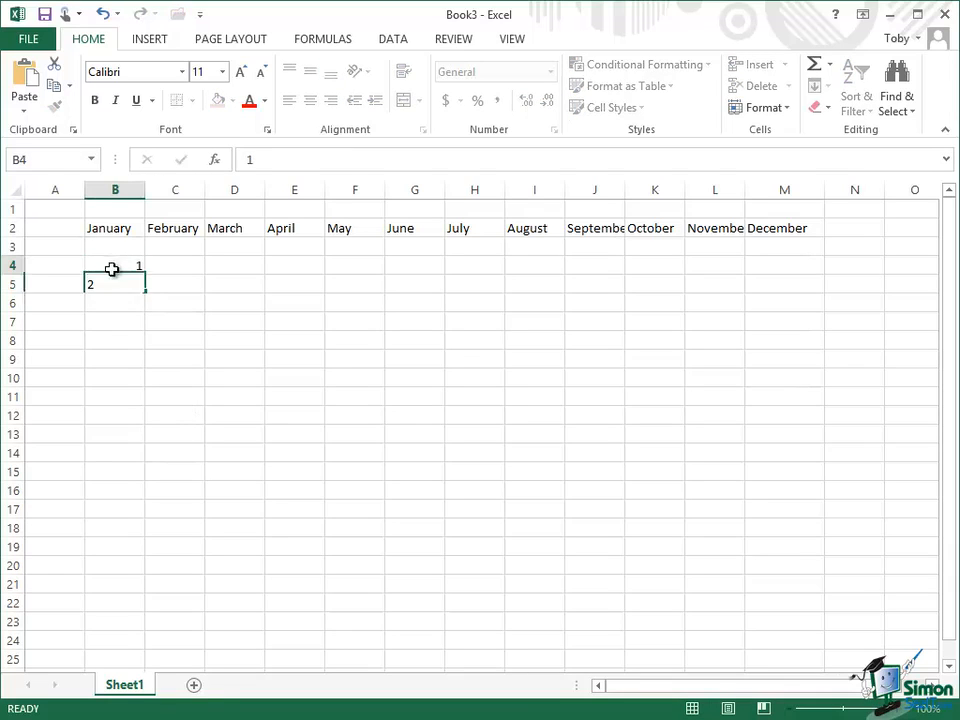
{"action": "left_click_drag", "start_coordinate": [112, 269], "coordinate": [113, 287]}
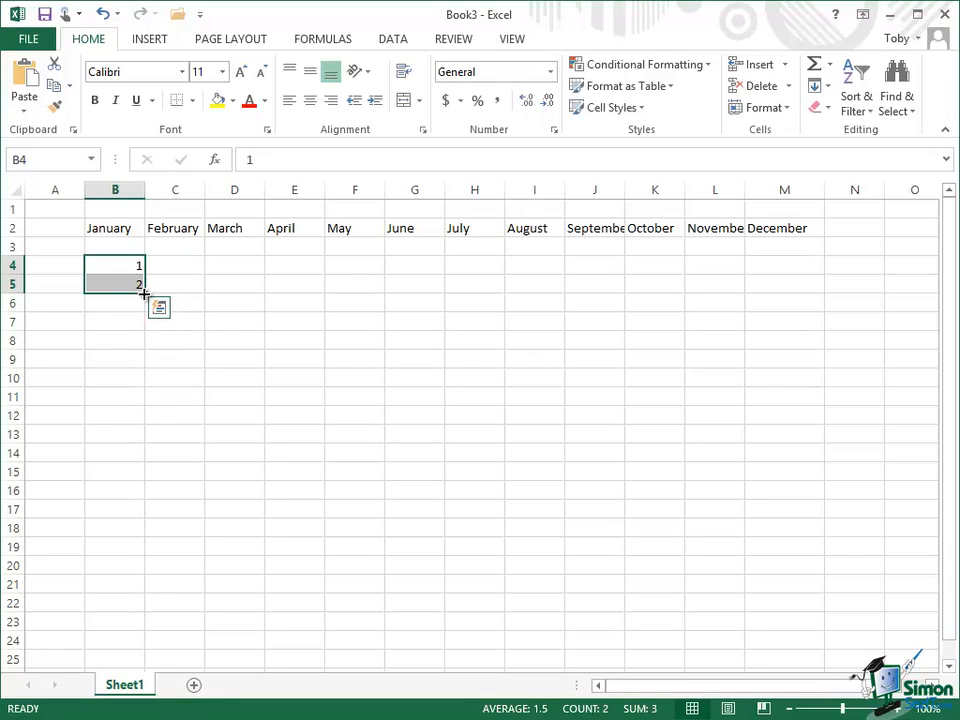
{"action": "left_click_drag", "start_coordinate": [144, 293], "coordinate": [138, 630]}
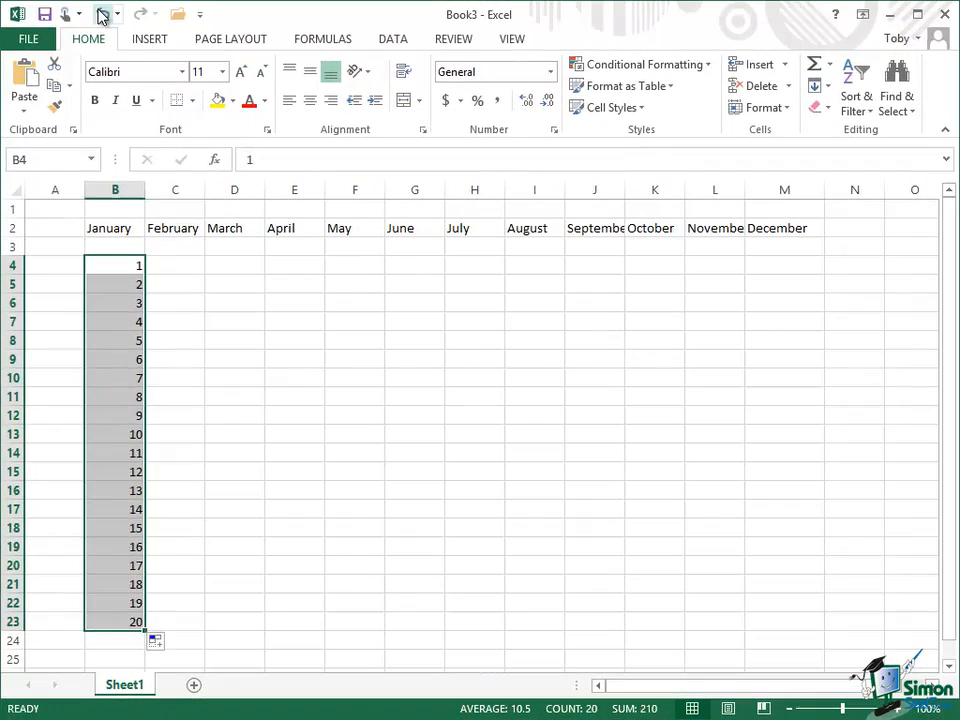
Undo the number fill and extend a new series down to B23 with B5 set to 4.
{"action": "left_click", "coordinate": [101, 15]}
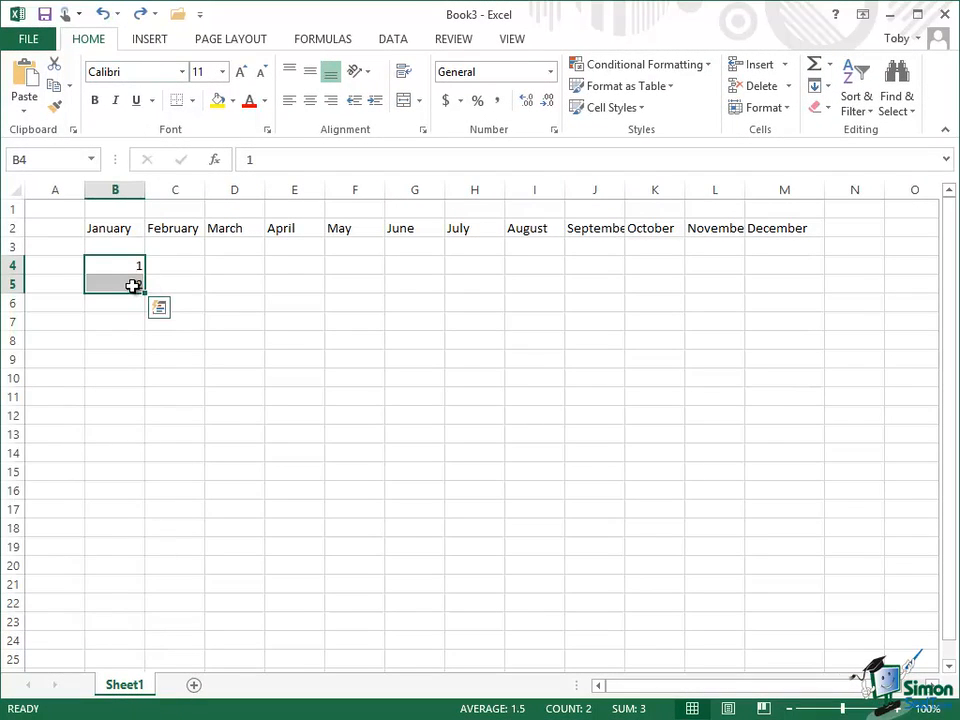
{"action": "left_click", "coordinate": [133, 290]}
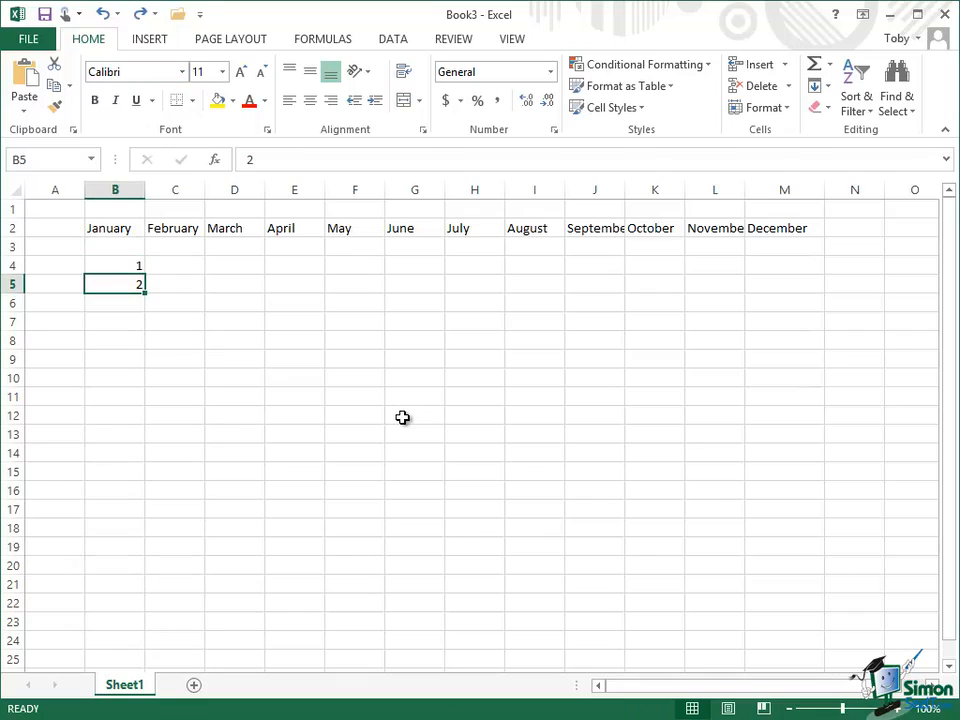
{"action": "type", "text": "4"}
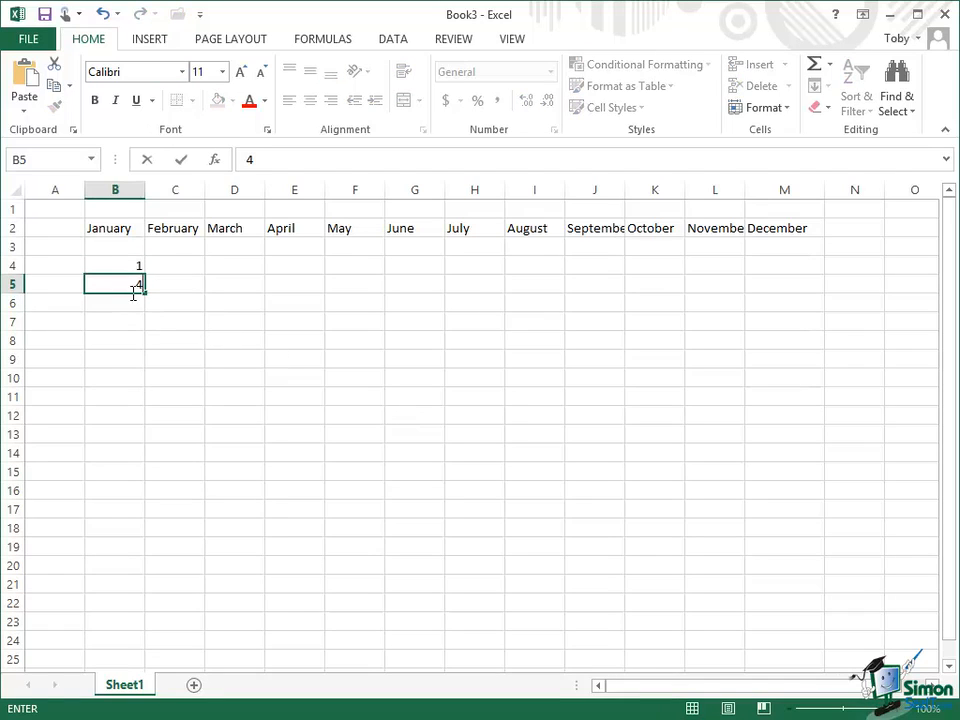
{"action": "left_click_drag", "start_coordinate": [102, 264], "coordinate": [104, 289]}
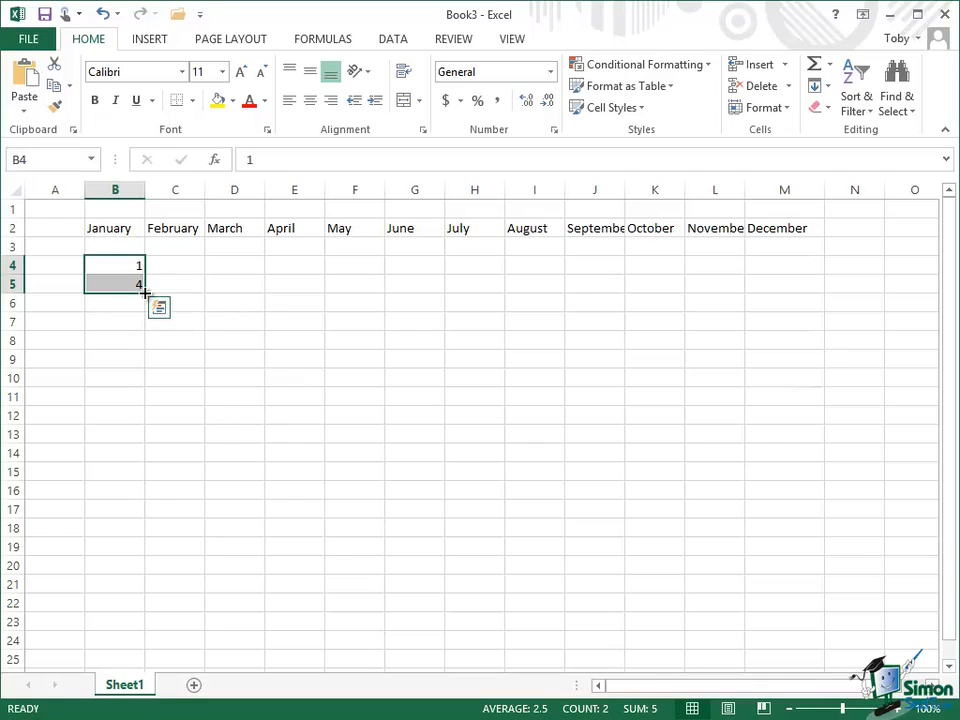
{"action": "left_click_drag", "start_coordinate": [142, 289], "coordinate": [144, 629]}
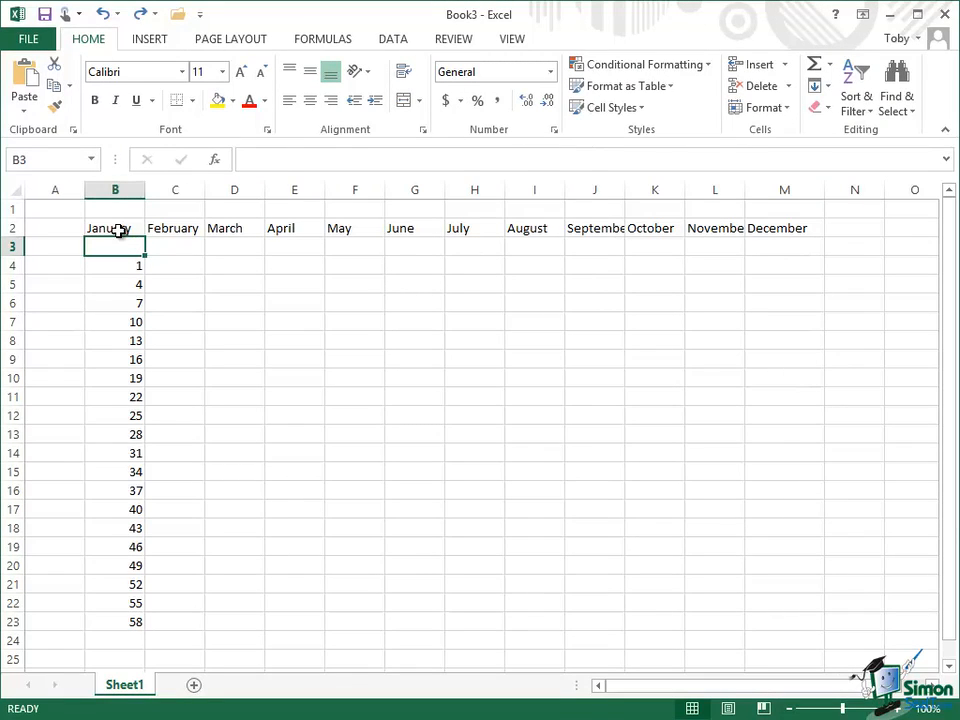
Enter the date 1-Mar-2013 in cell D4 and keep that cell selected.
{"action": "left_click", "coordinate": [118, 231]}
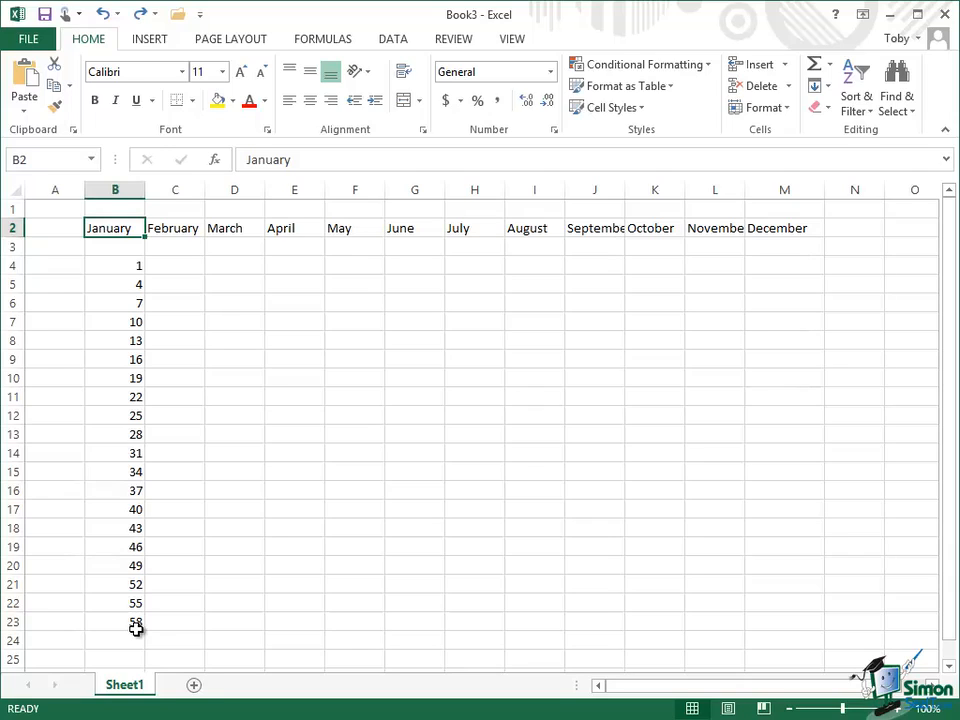
{"action": "left_click", "coordinate": [233, 265]}
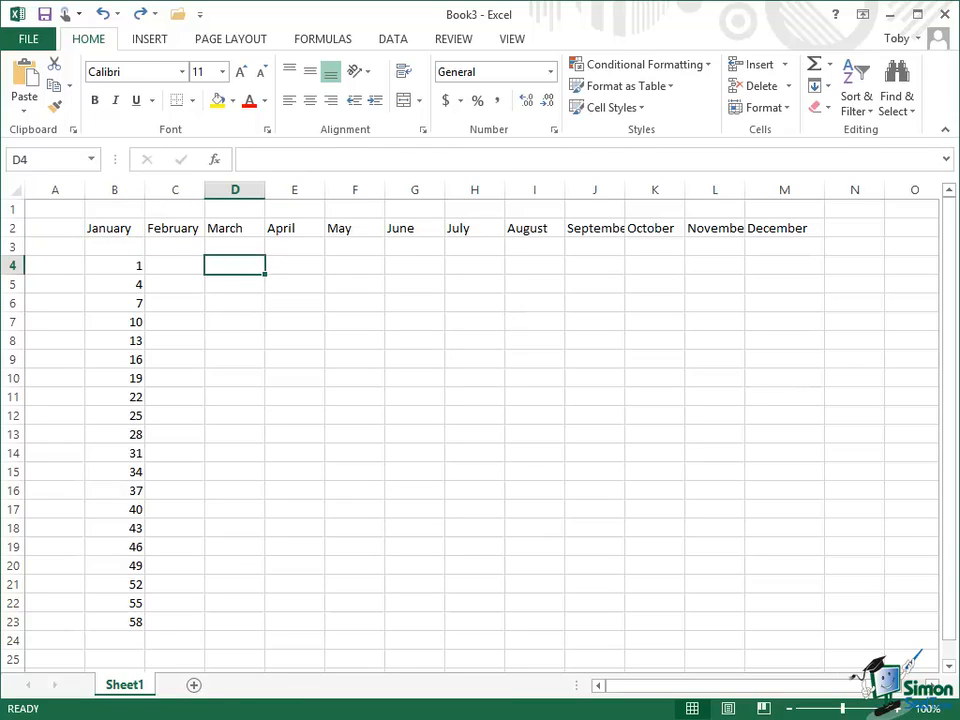
{"action": "type", "text": "1"}
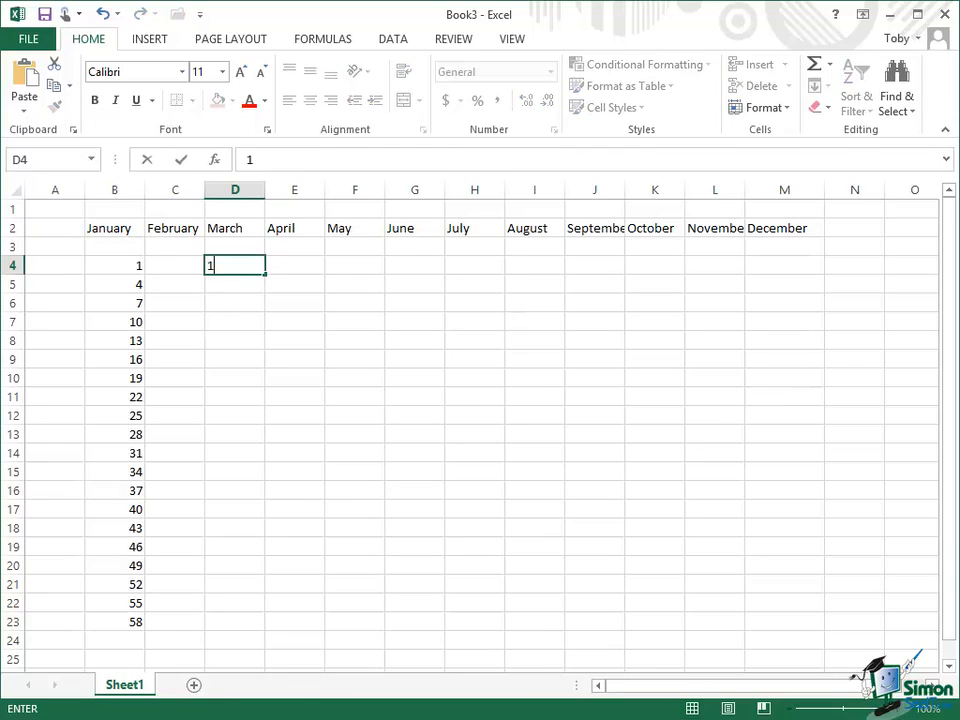
{"action": "type", "text": "-Mar-2013"}
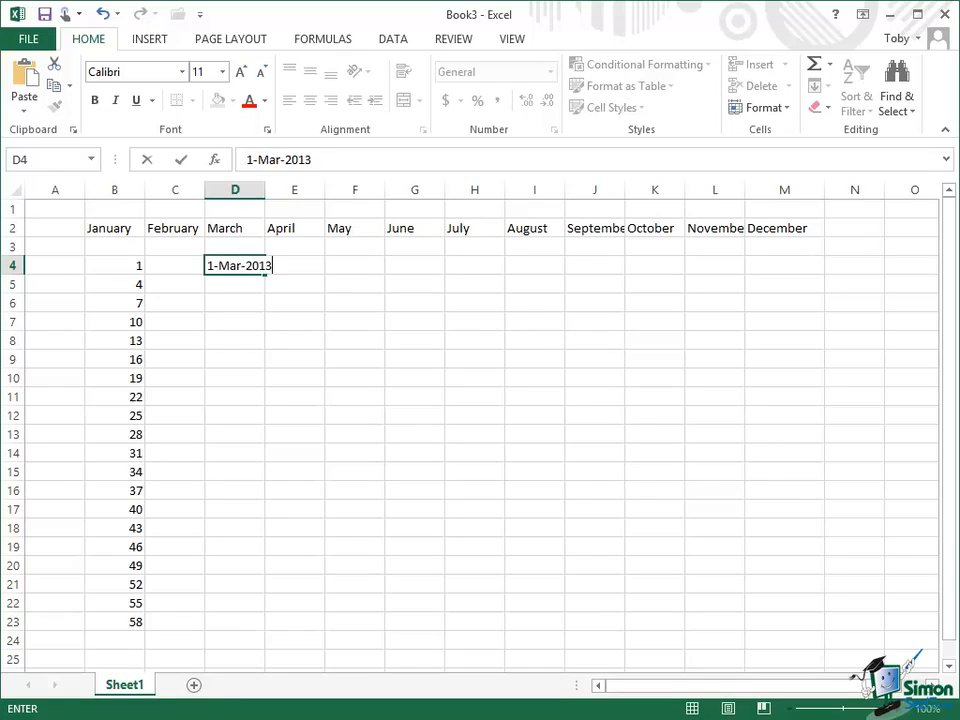
{"action": "left_click", "coordinate": [181, 160]}
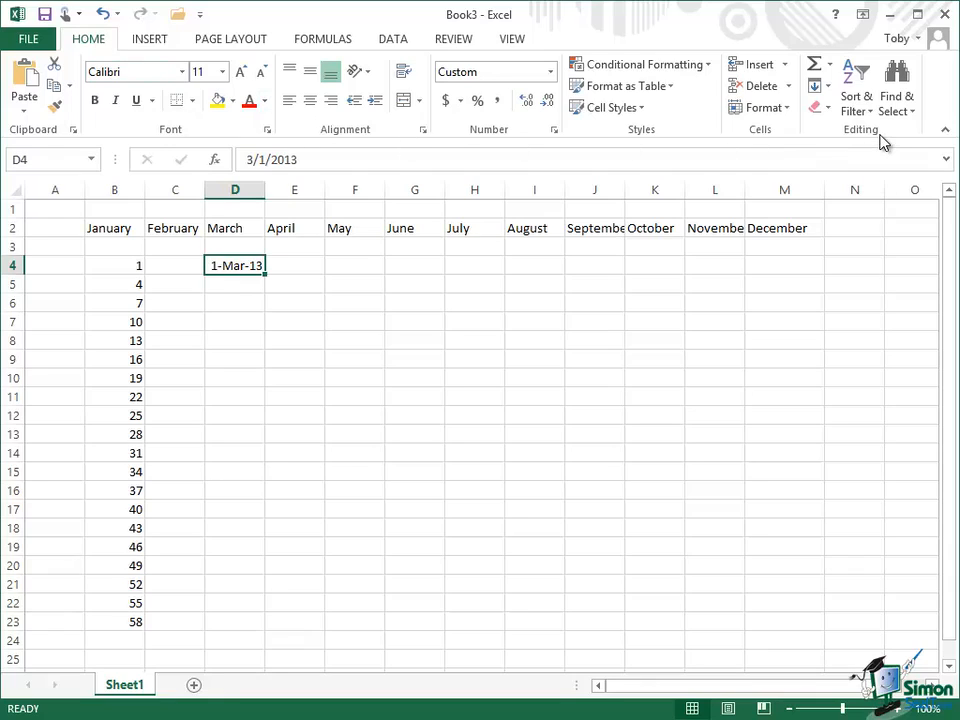
Fill a date series down the column from D4 by month, with step value 3 and stop value 31-dec-2016.
{"action": "left_click", "coordinate": [828, 92]}
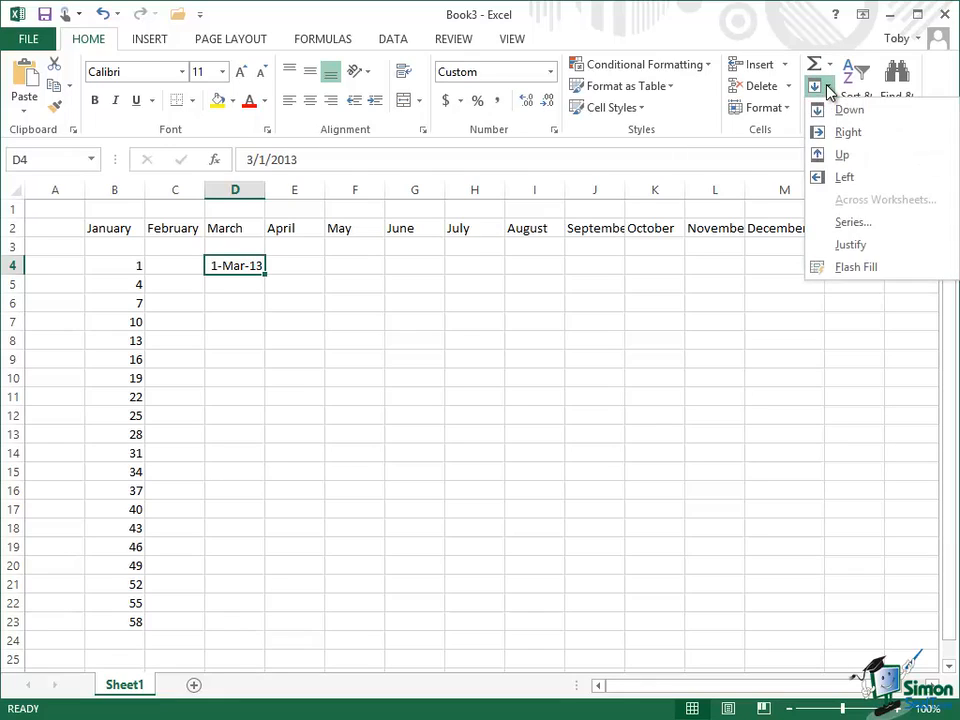
{"action": "left_click", "coordinate": [848, 224]}
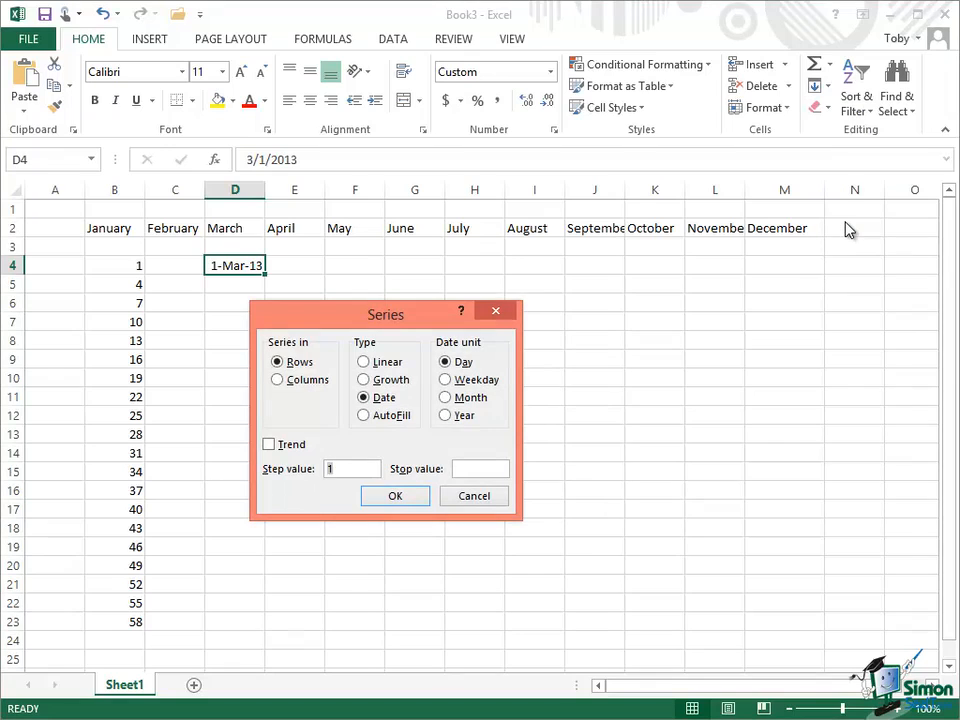
{"action": "left_click_drag", "start_coordinate": [313, 315], "coordinate": [523, 217]}
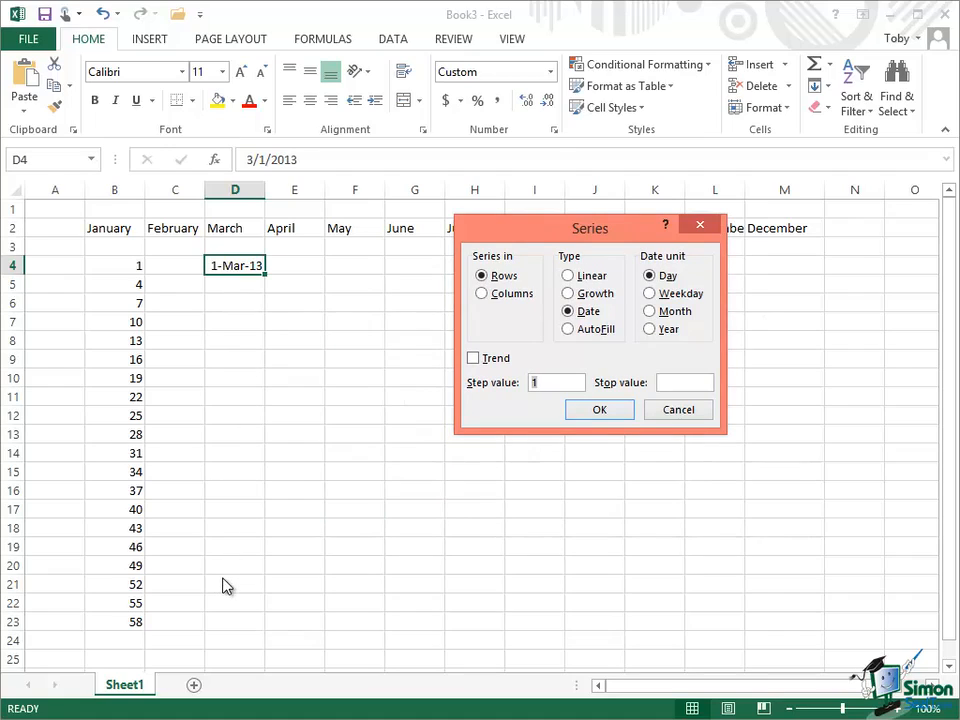
{"action": "left_click", "coordinate": [482, 293]}
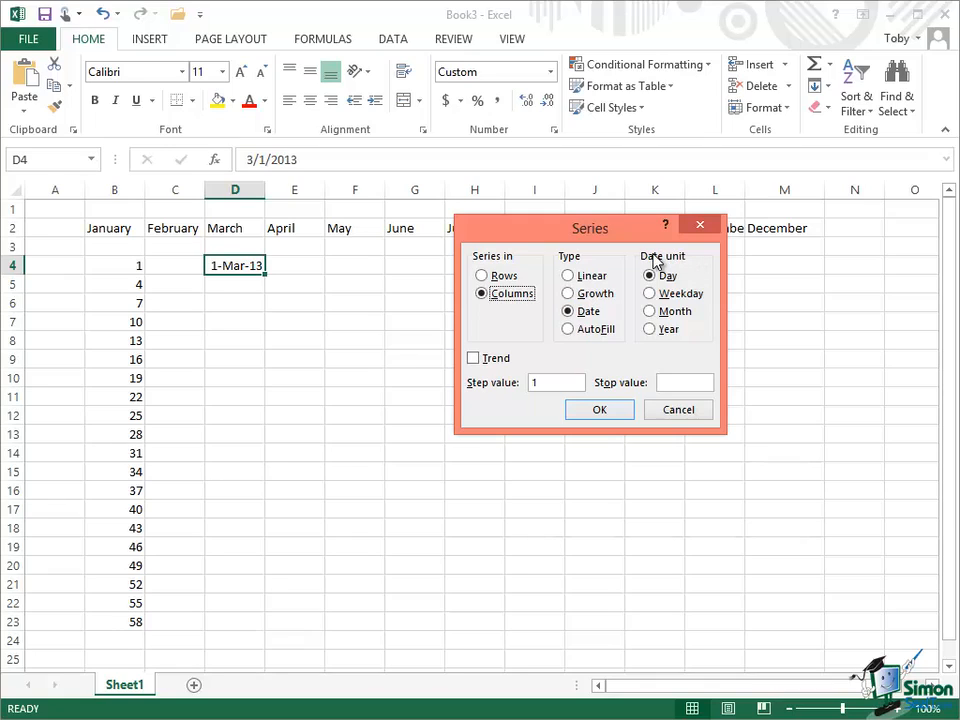
{"action": "left_click", "coordinate": [650, 312]}
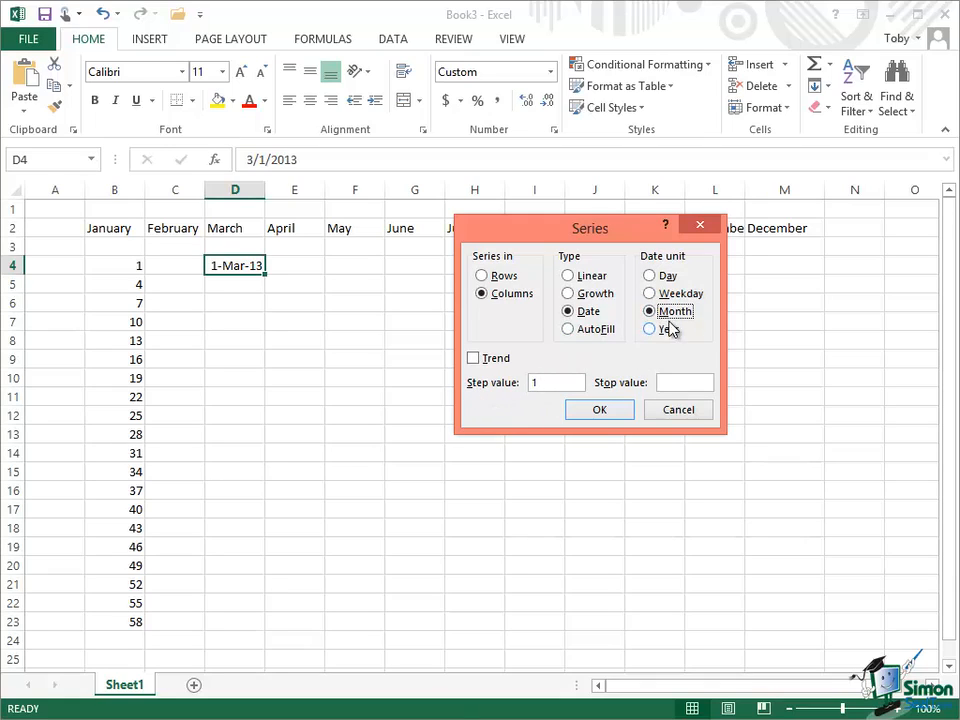
{"action": "left_click", "coordinate": [540, 382]}
{"action": "key", "text": "BackSpace"}
{"action": "type", "text": "3"}
{"action": "type", "text": "31"}
{"action": "type", "text": "-dec-201"}
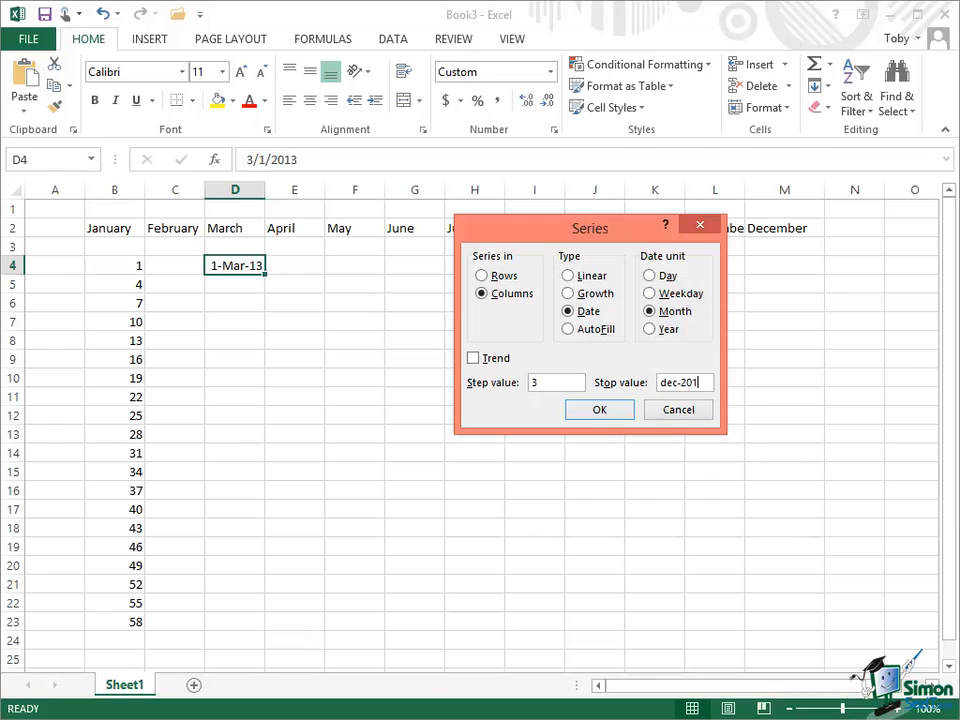
{"action": "type", "text": "6"}
{"action": "left_click", "coordinate": [597, 411]}
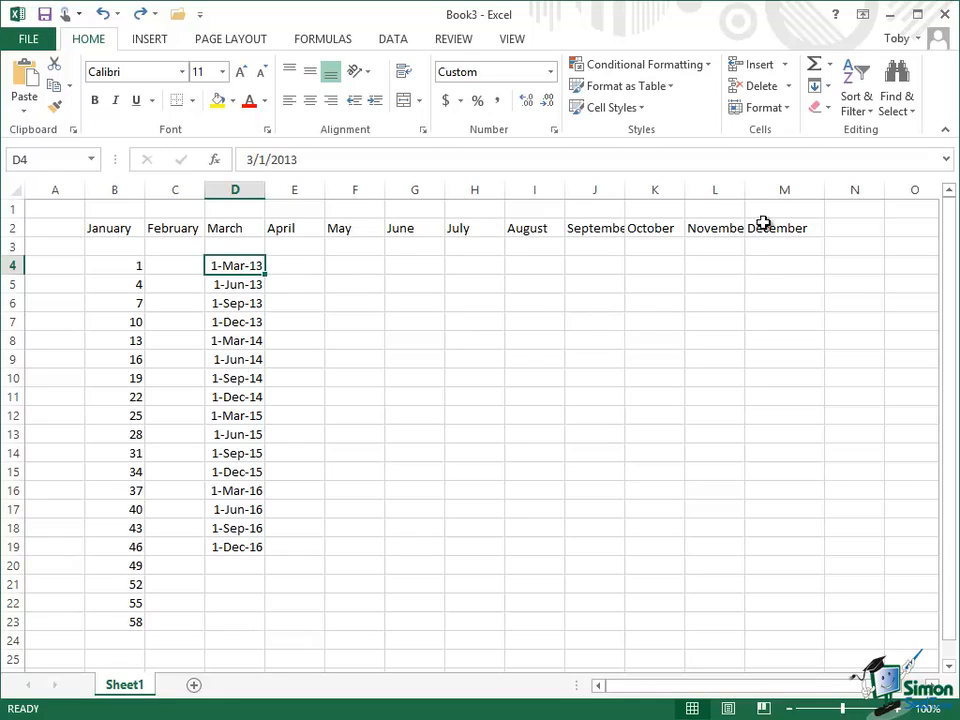
Fill a date series along the row from D4 by day, with step value 27 and stop value 20-Feb-2015.
{"action": "left_click", "coordinate": [828, 87]}
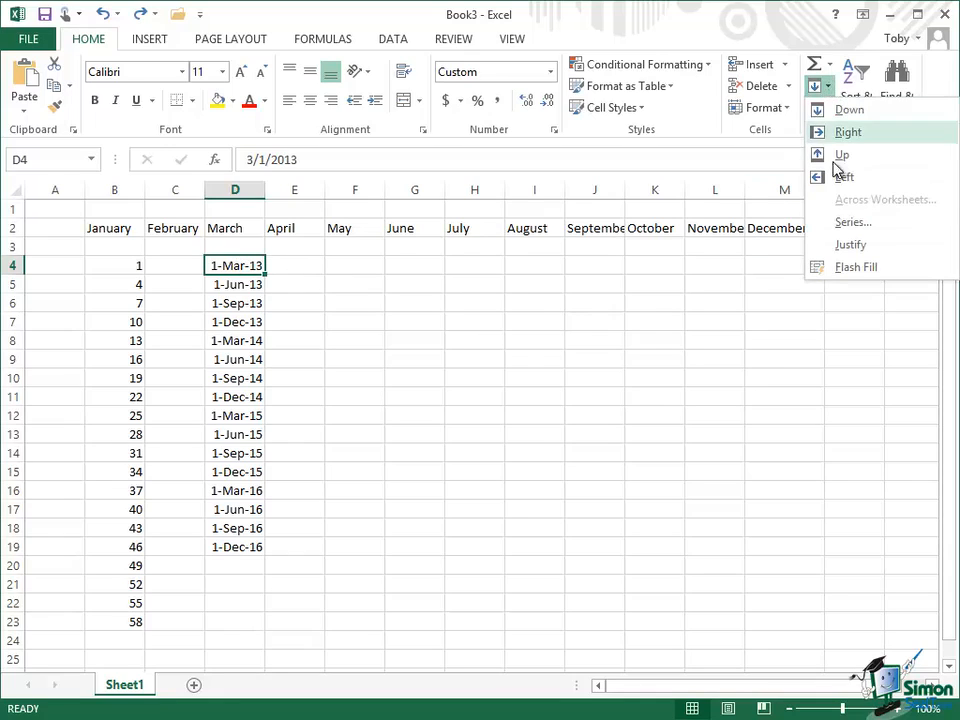
{"action": "left_click", "coordinate": [845, 223]}
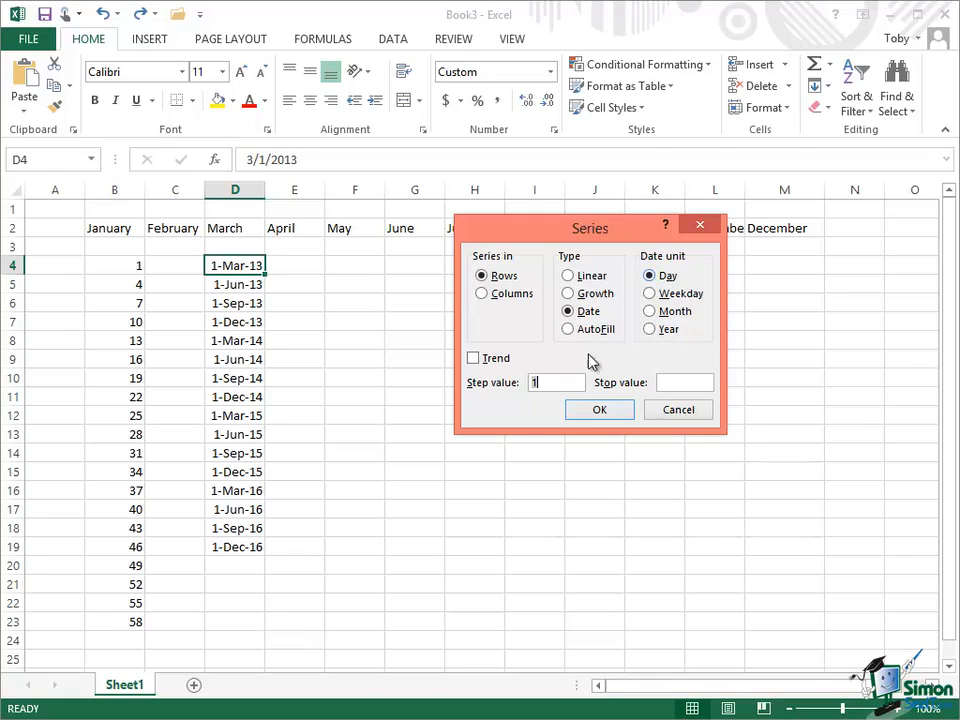
{"action": "key", "text": "BackSpace"}
{"action": "type", "text": "27"}
{"action": "left_click", "coordinate": [690, 380]}
{"action": "type", "text": "20-"}
{"action": "type", "text": "Feb"}
{"action": "type", "text": "-2015"}
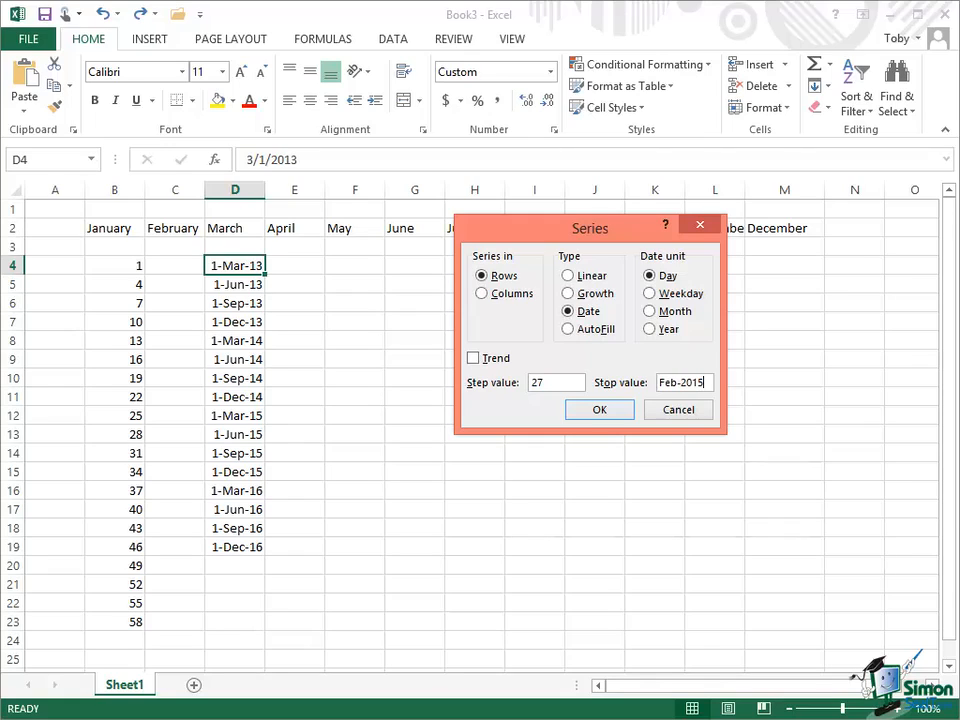
{"action": "left_click", "coordinate": [601, 410]}
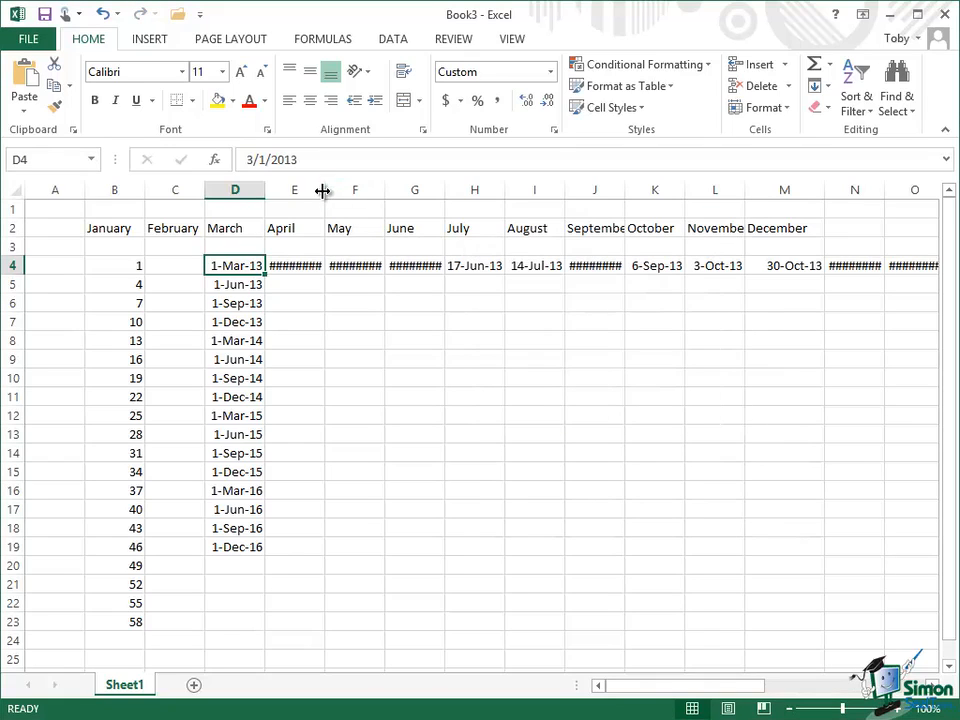
Widen columns E, F and G so that their dates in row 4 fit.
{"action": "left_click_drag", "start_coordinate": [325, 189], "coordinate": [346, 189]}
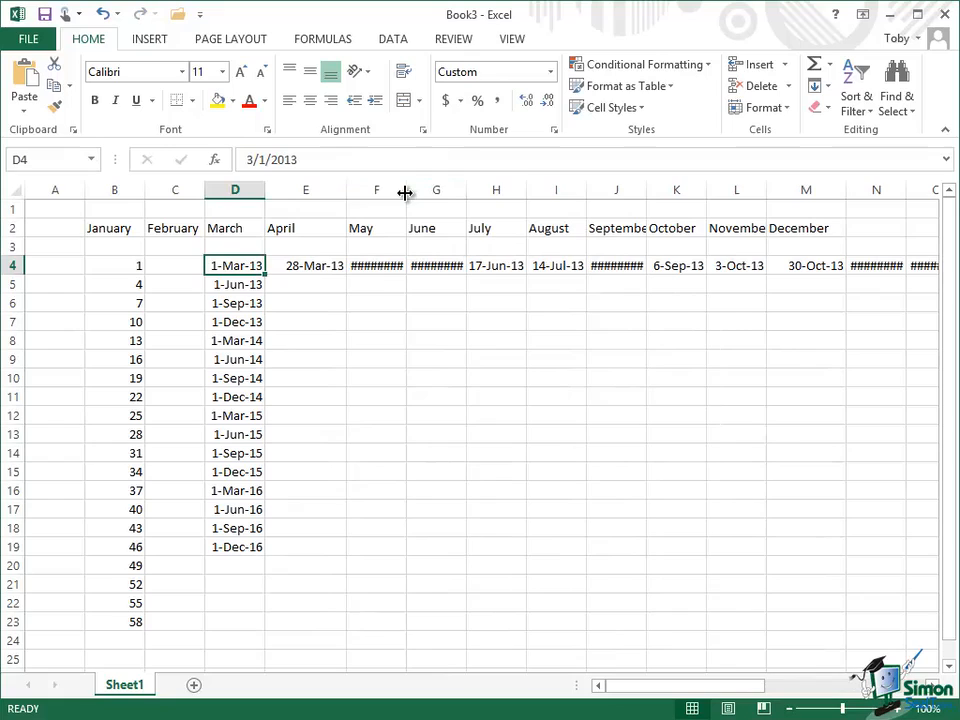
{"action": "left_click_drag", "start_coordinate": [405, 193], "coordinate": [424, 190]}
{"action": "left_click_drag", "start_coordinate": [484, 192], "coordinate": [504, 192]}
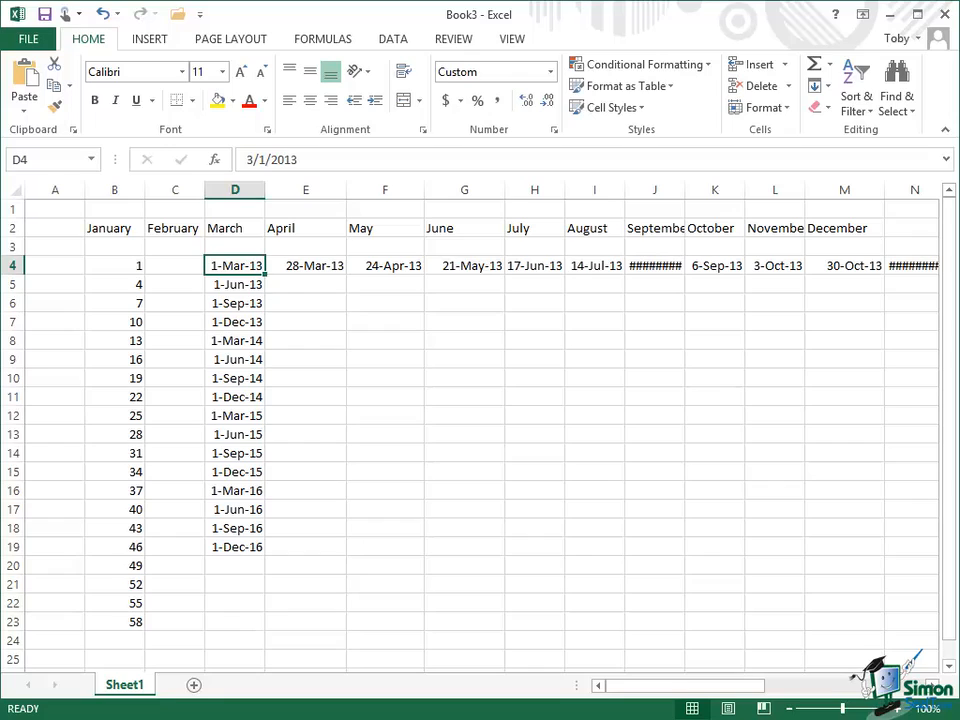
Clear the contents of the entire worksheet.
{"action": "left_click", "coordinate": [16, 190]}
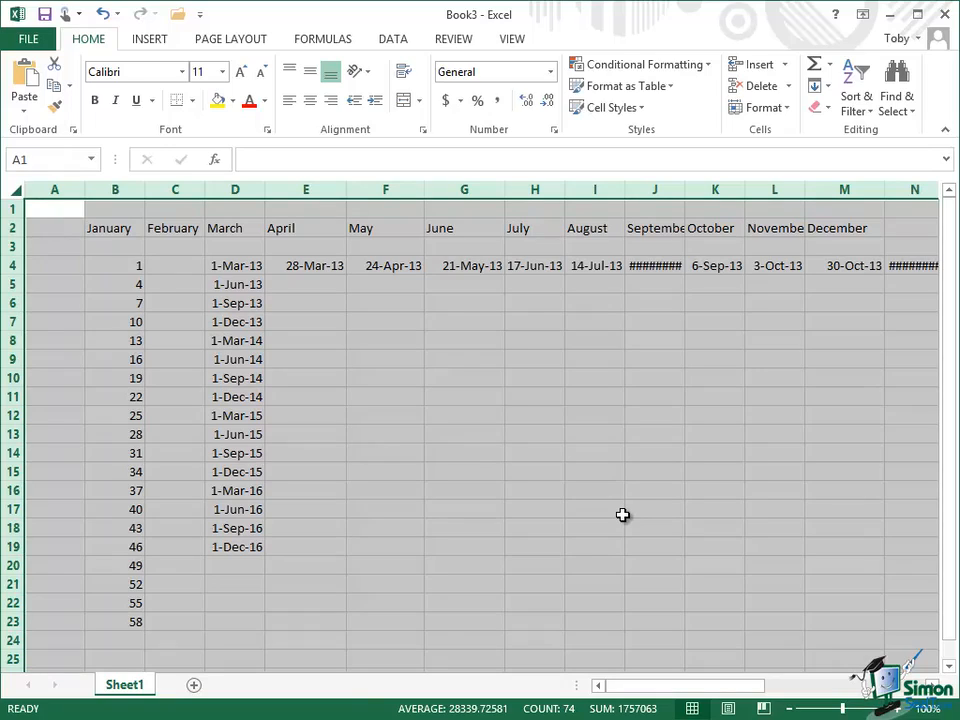
{"action": "key", "text": "Delete"}
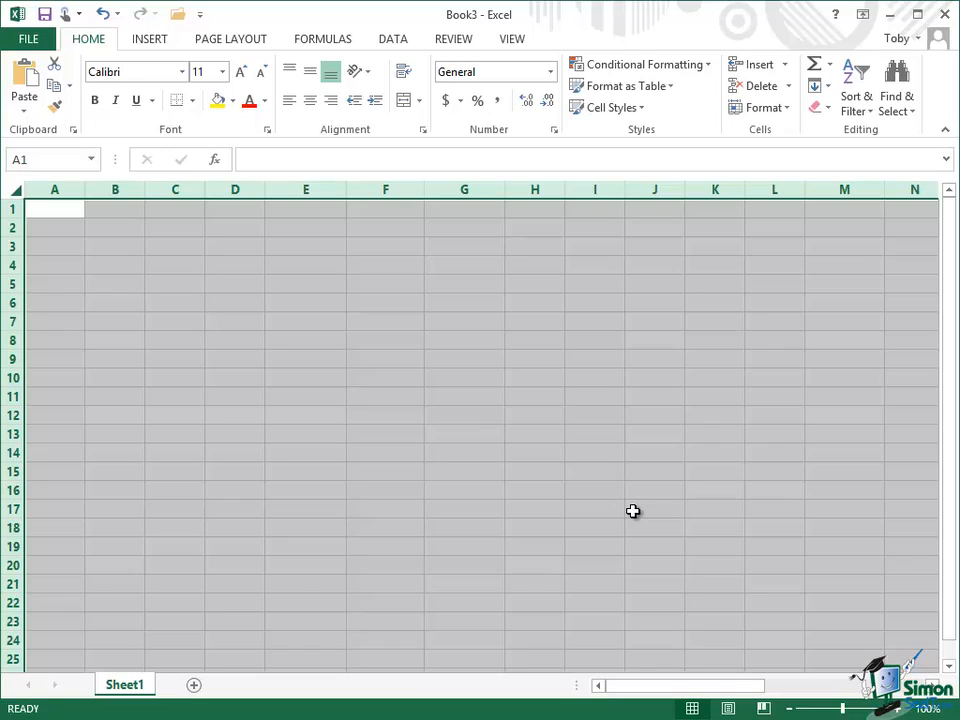
Enter 3 in cell F10 and 4 in cell G10 as starting values for a number series.
{"action": "left_click", "coordinate": [398, 380]}
{"action": "type", "text": "3"}
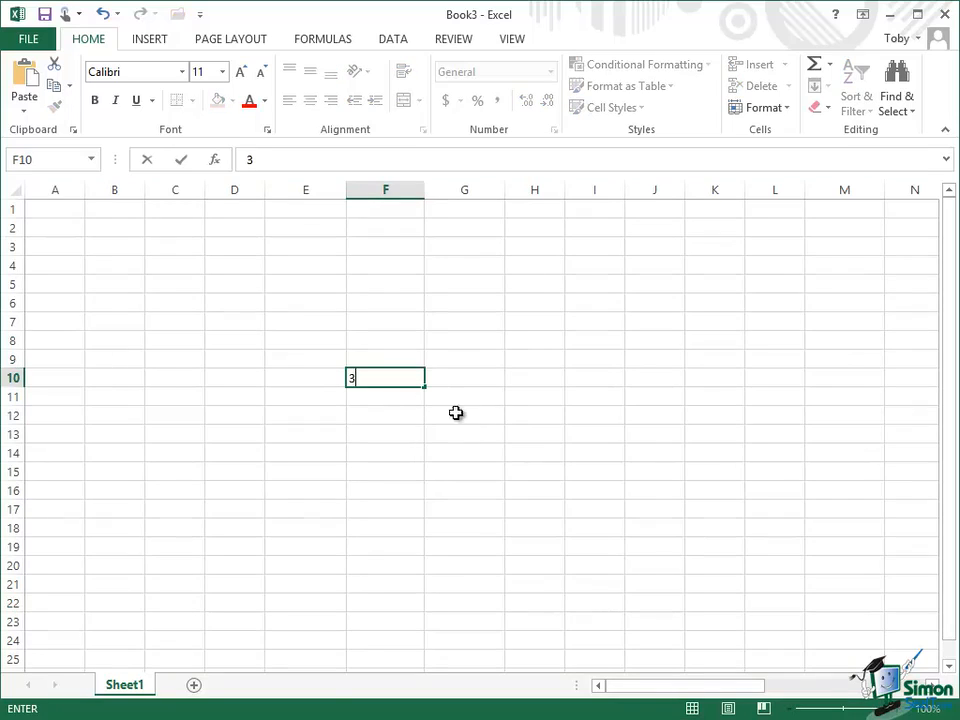
{"action": "left_click", "coordinate": [485, 380]}
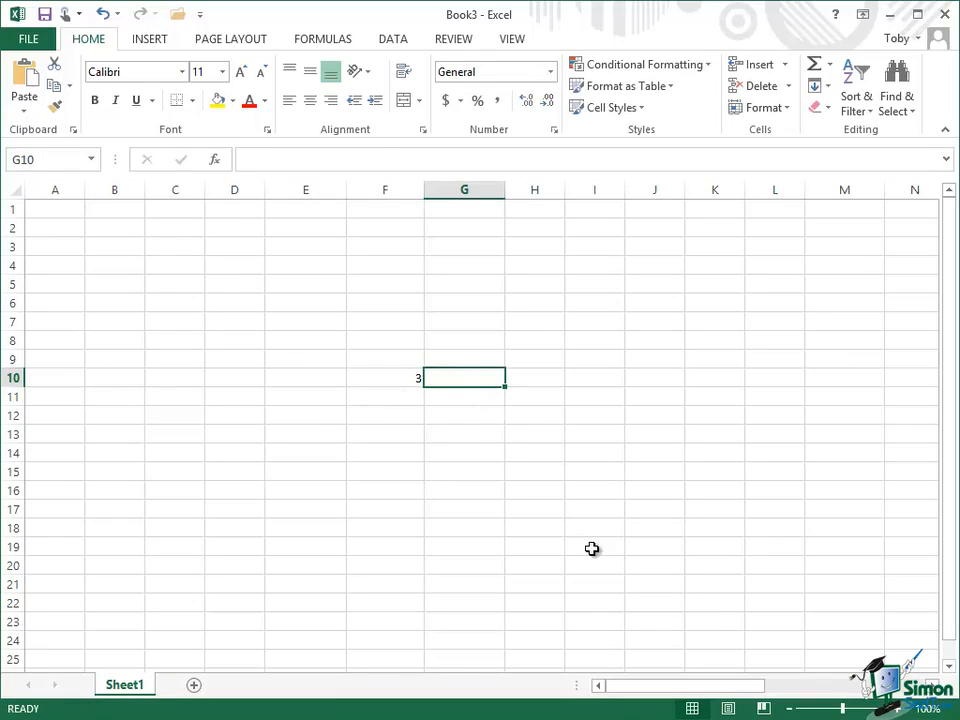
{"action": "type", "text": "4"}
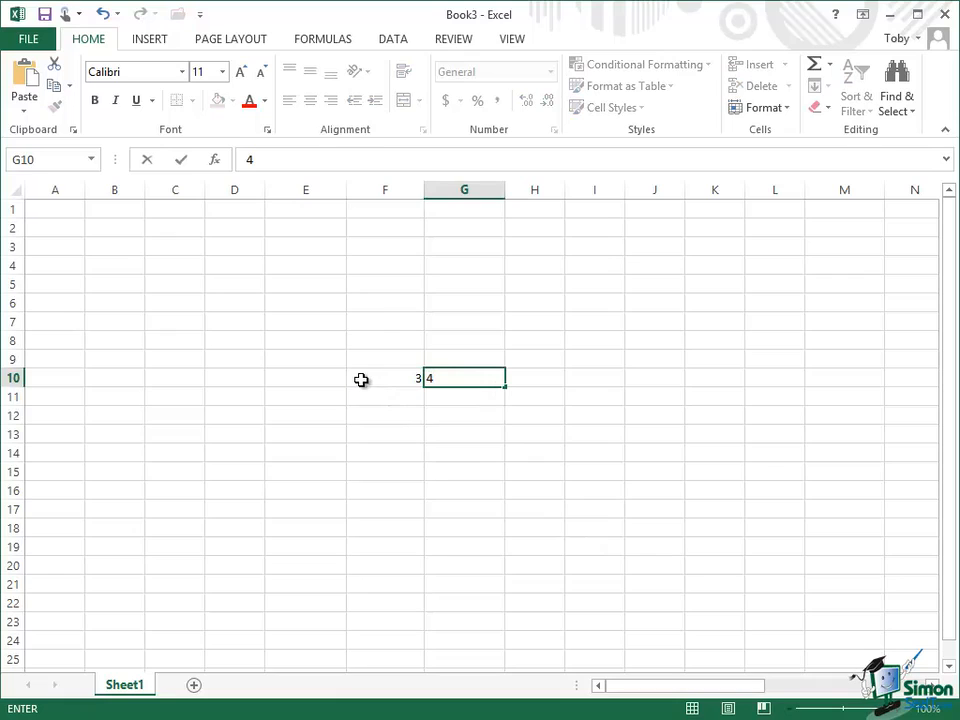
AutoFill the two-number series from F10:G10 leftward to A10, and undo the fill.
{"action": "left_click_drag", "start_coordinate": [361, 379], "coordinate": [452, 379]}
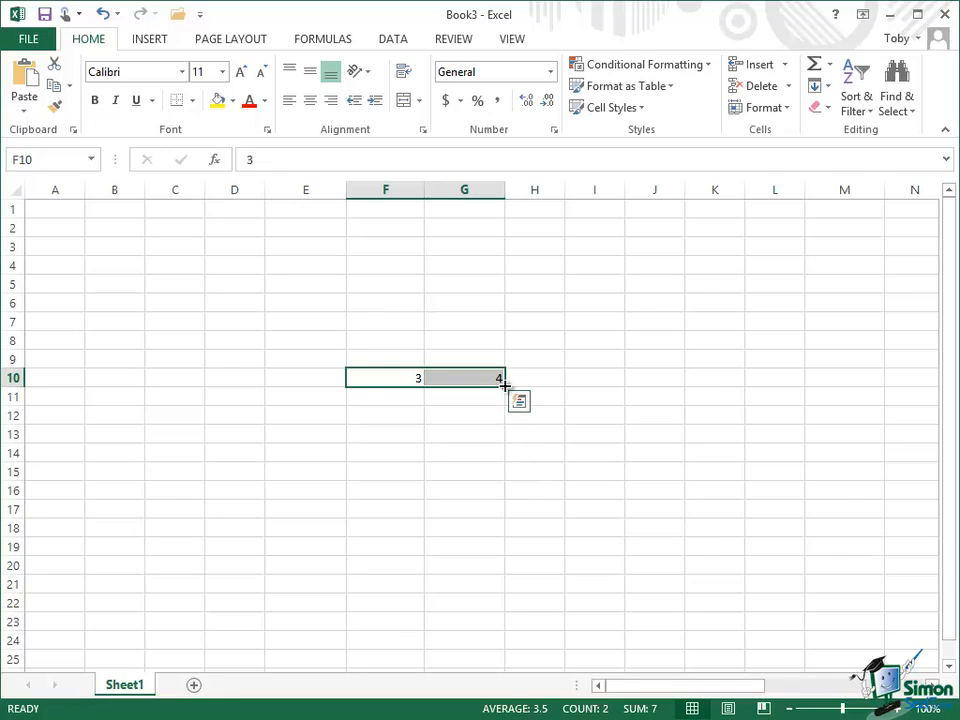
{"action": "left_click_drag", "start_coordinate": [505, 385], "coordinate": [30, 386]}
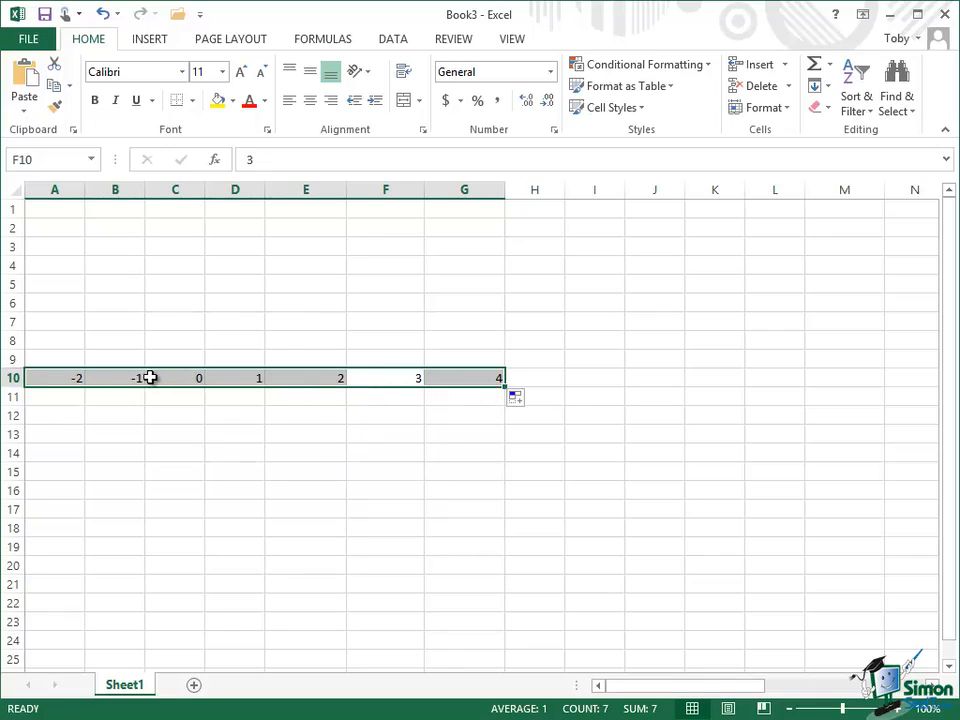
{"action": "left_click", "coordinate": [103, 14]}
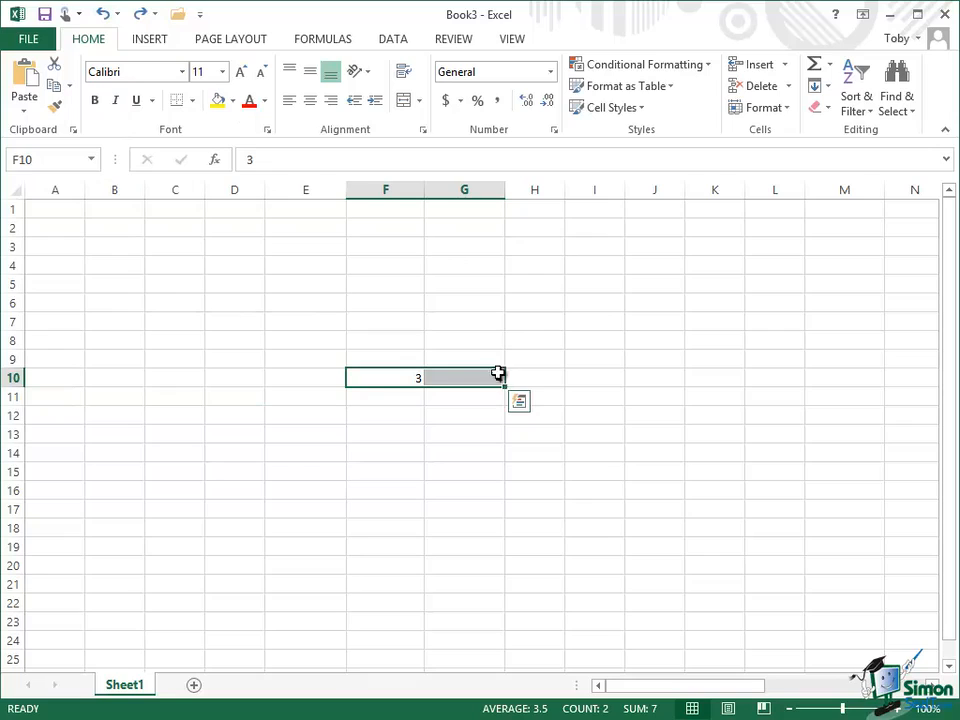
AutoFill F10:G10 upward to row 2 and downward to row 20, undoing each fill.
{"action": "left_click_drag", "start_coordinate": [505, 386], "coordinate": [506, 214]}
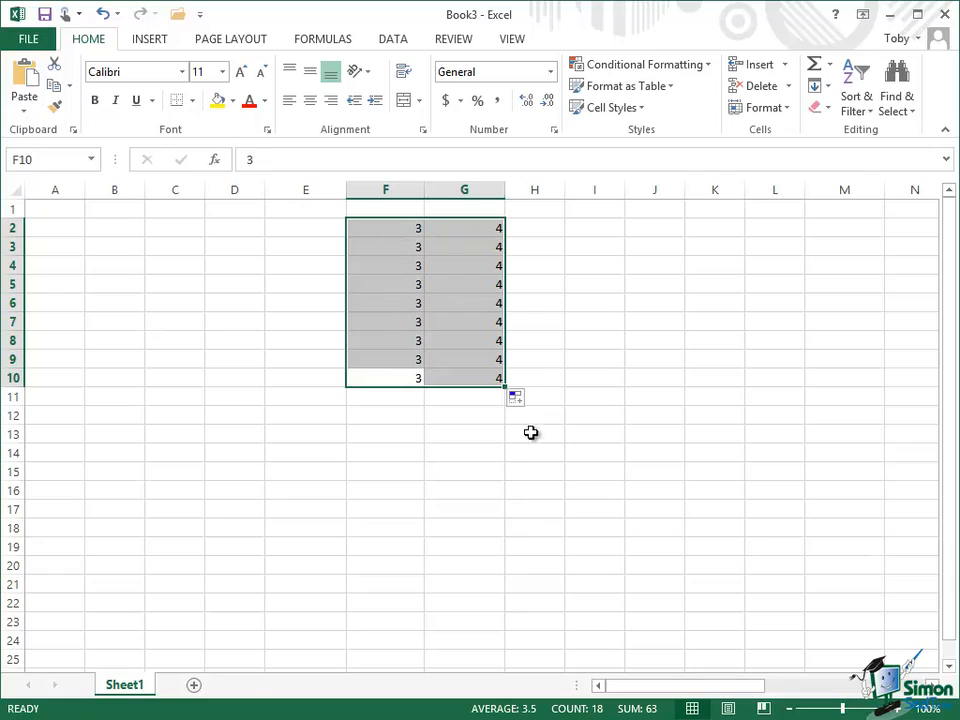
{"action": "left_click", "coordinate": [103, 14]}
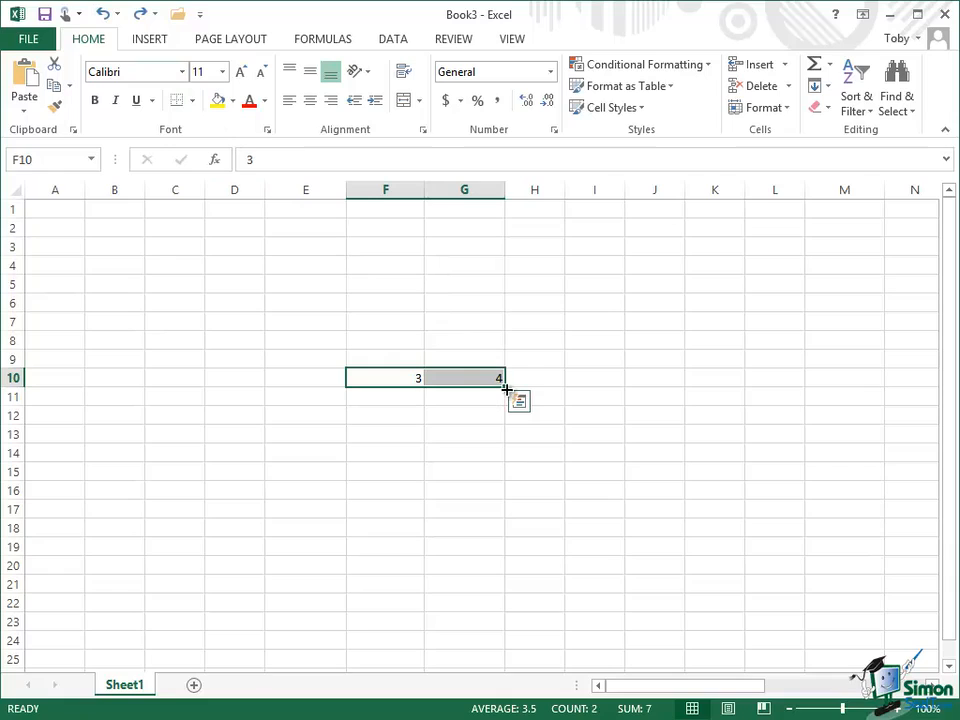
{"action": "left_click_drag", "start_coordinate": [506, 387], "coordinate": [506, 574]}
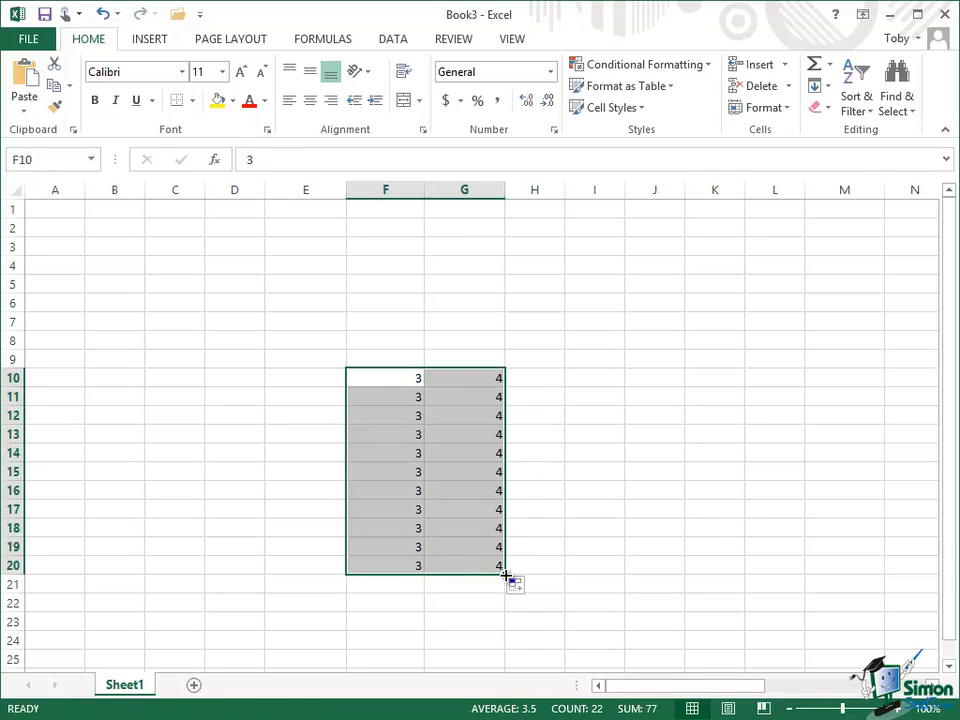
{"action": "left_click", "coordinate": [101, 15]}
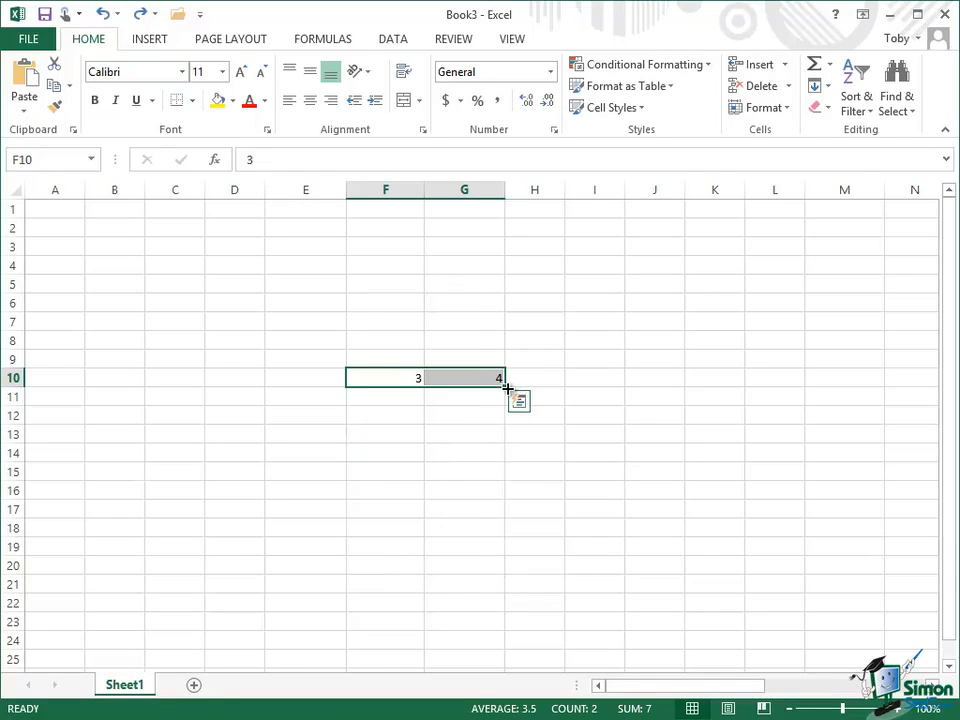
AutoFill F10:G10 rightward to M10 and undo it, and try filling from G10 alone rightward to column M.
{"action": "left_click_drag", "start_coordinate": [506, 388], "coordinate": [876, 388]}
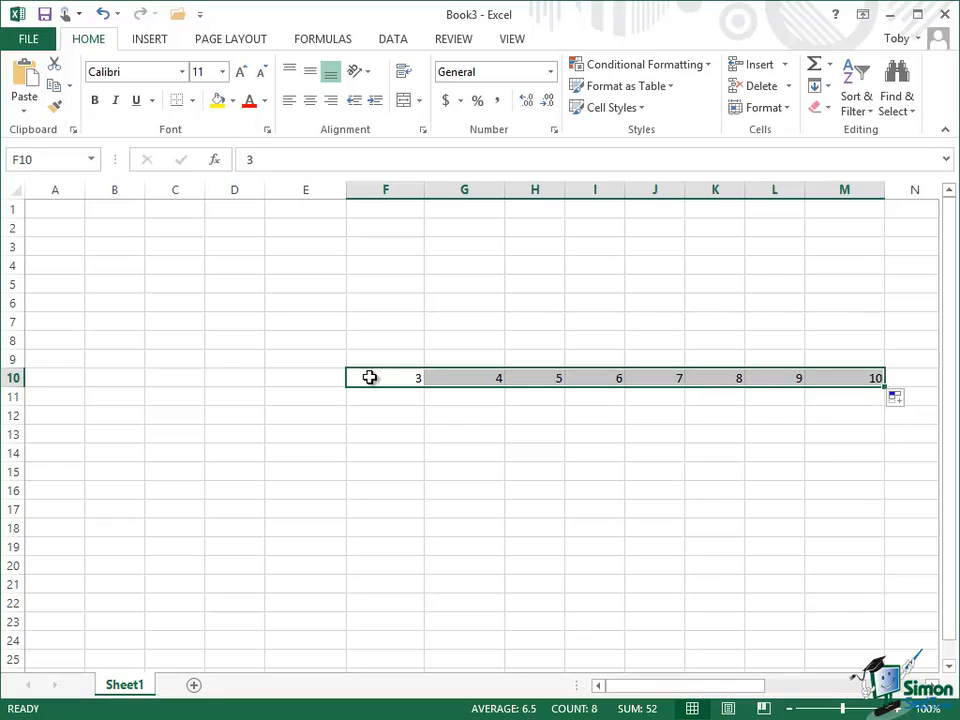
{"action": "left_click", "coordinate": [103, 15]}
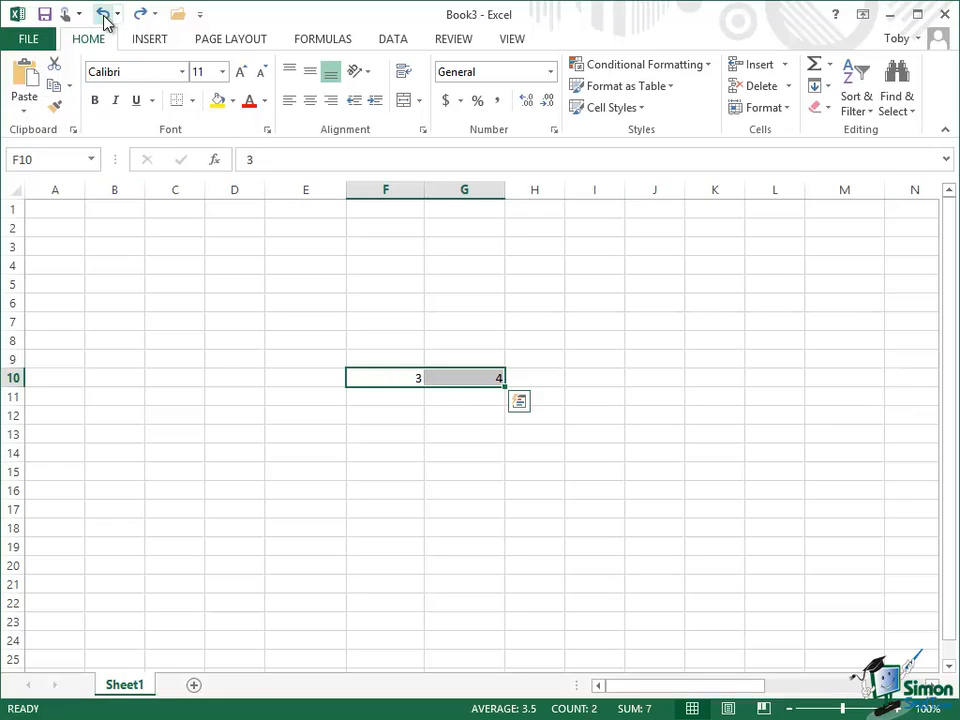
{"action": "left_click", "coordinate": [470, 377]}
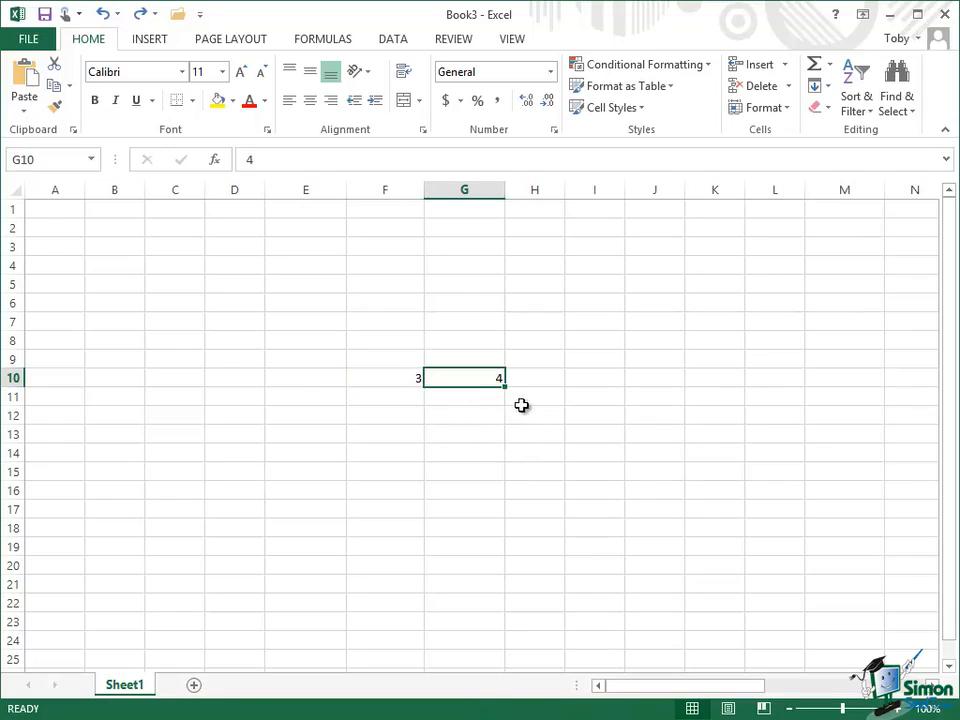
{"action": "left_click_drag", "start_coordinate": [507, 387], "coordinate": [868, 388]}
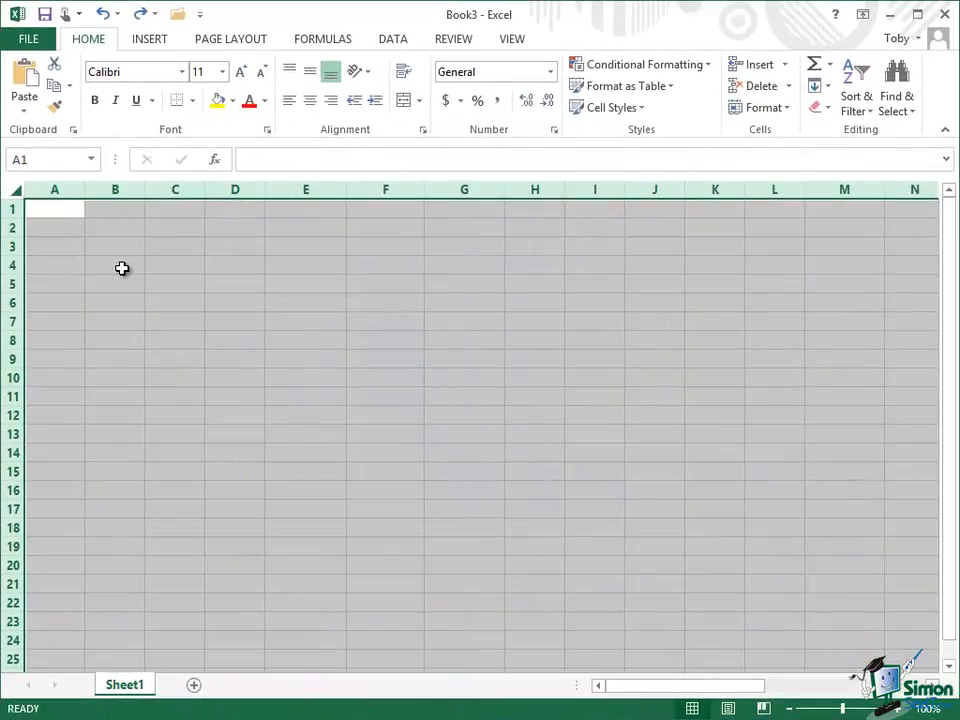
Enter Hello in cell B4 and fill it right across row 4 to M4 with the Fill command.
{"action": "left_click", "coordinate": [190, 269]}
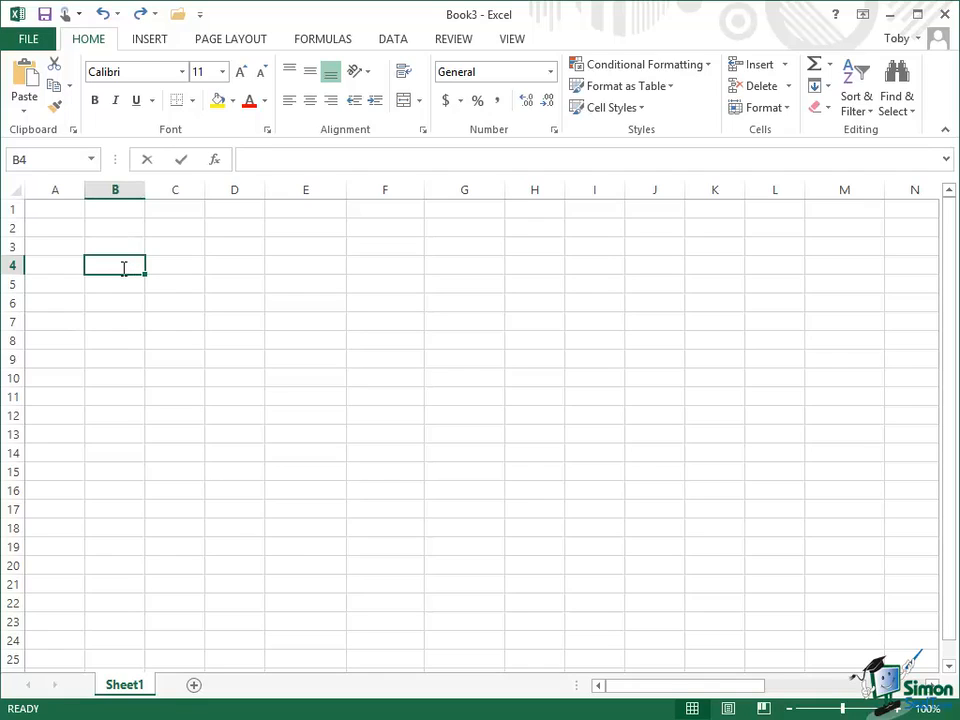
{"action": "type", "text": "Hello"}
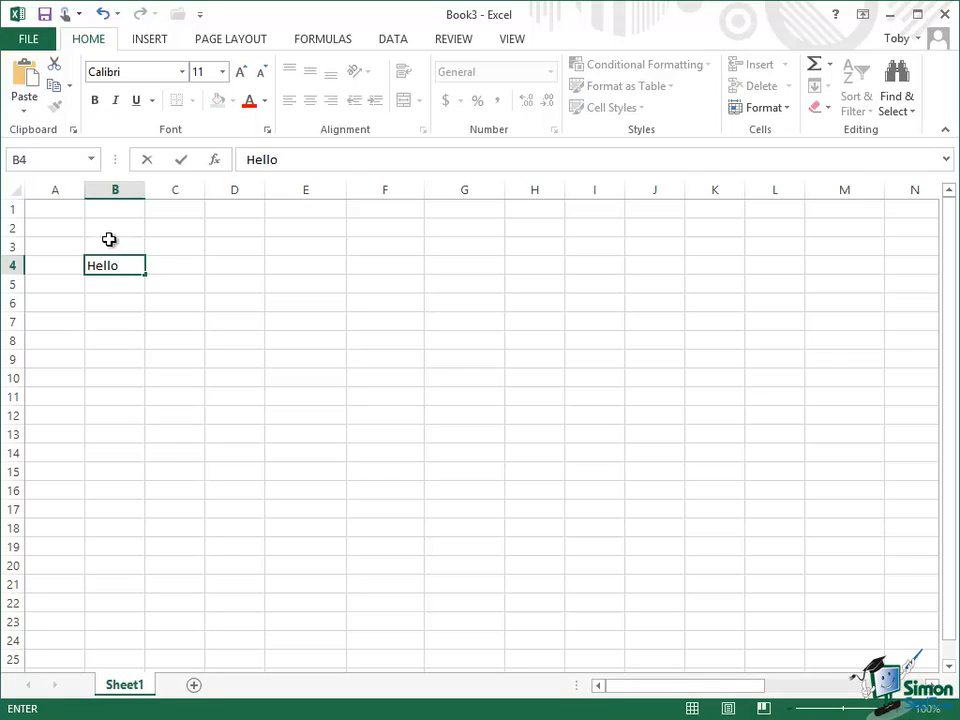
{"action": "left_click", "coordinate": [182, 160]}
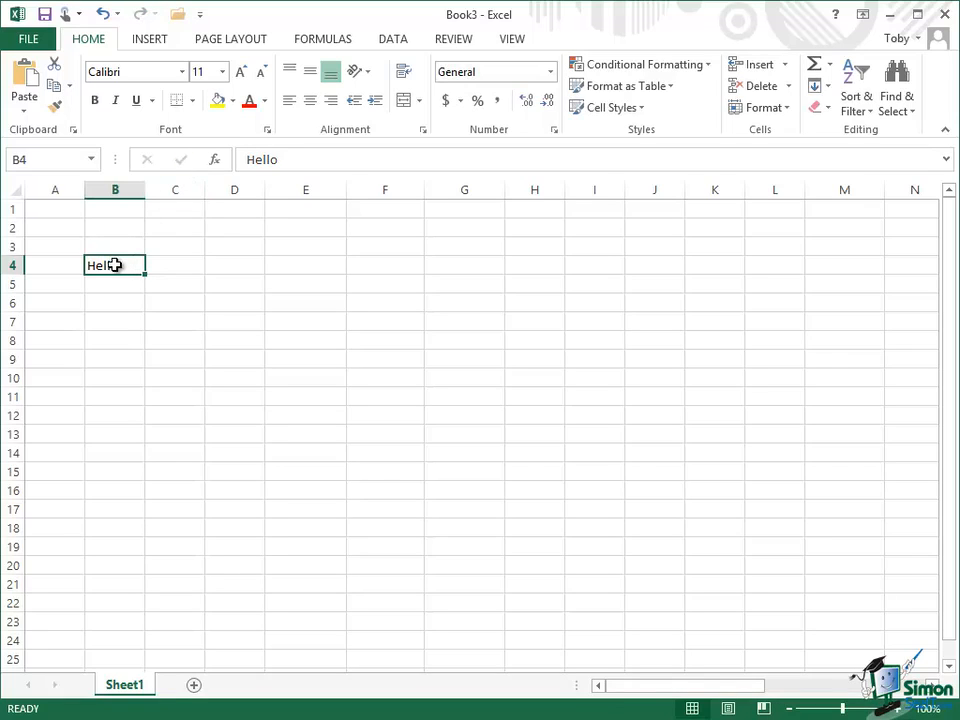
{"action": "left_click_drag", "start_coordinate": [112, 264], "coordinate": [843, 264]}
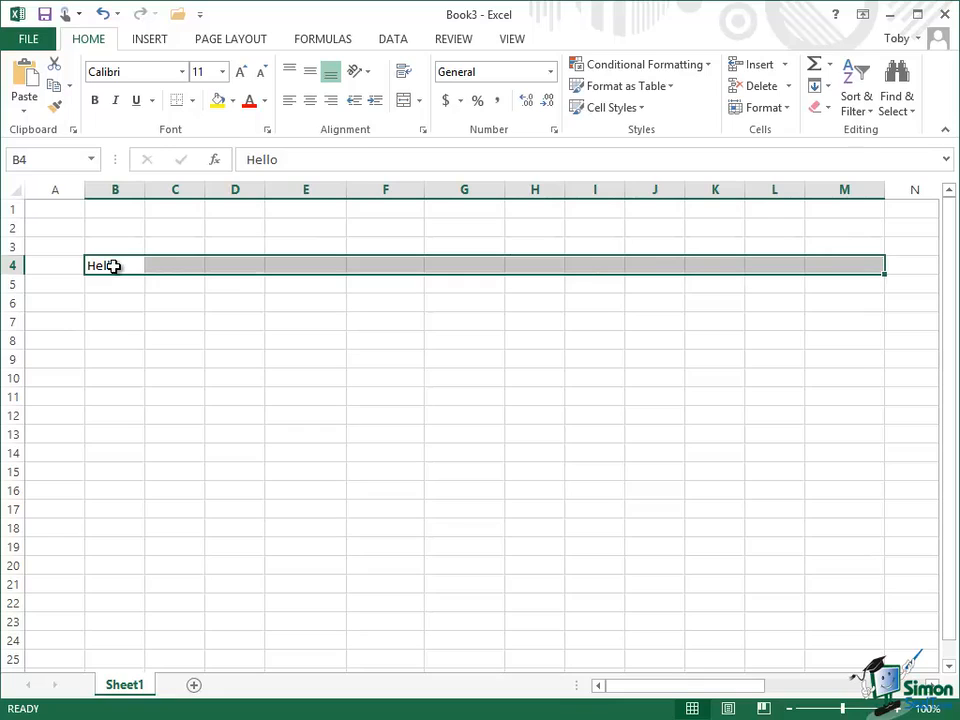
{"action": "left_click", "coordinate": [829, 88]}
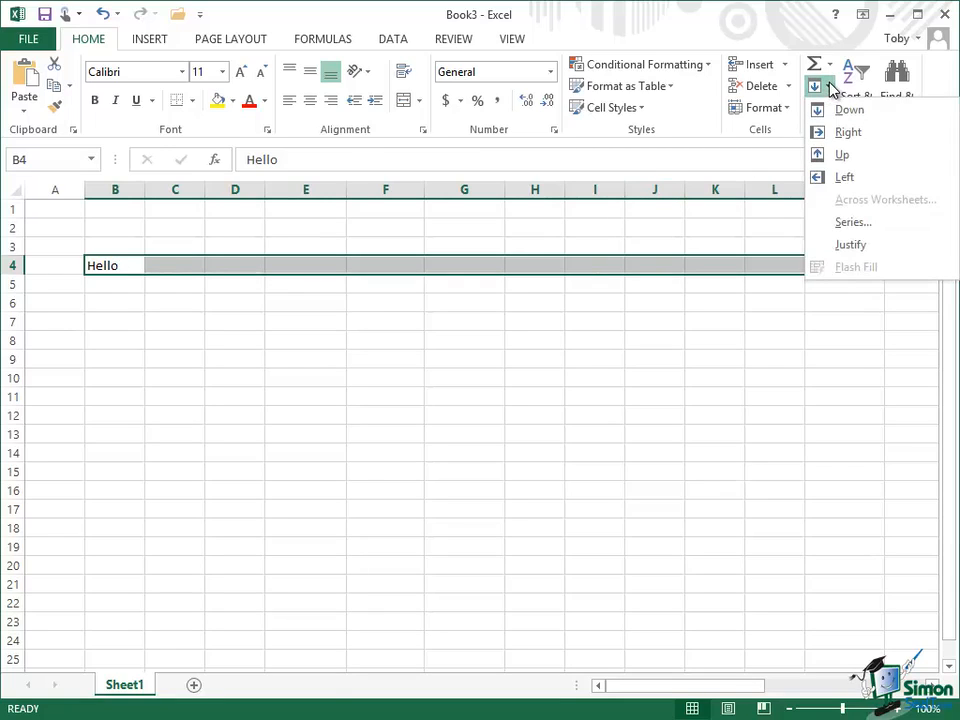
{"action": "left_click", "coordinate": [847, 132]}
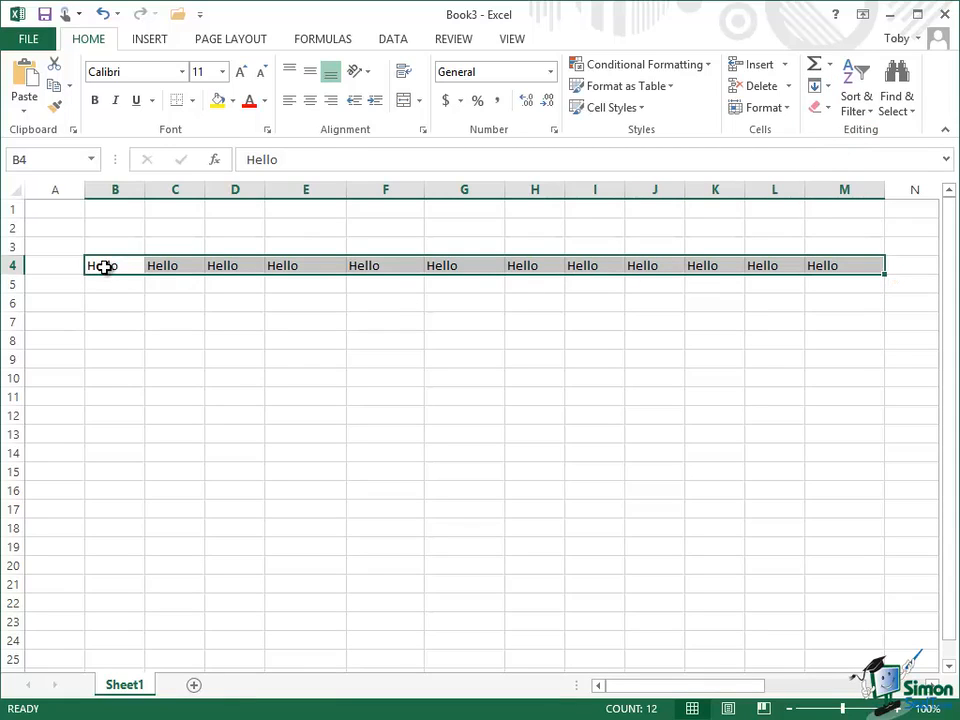
Fill the row of Hello entries in B4:M4 down to row 19 with the Fill command.
{"action": "left_click_drag", "start_coordinate": [103, 266], "coordinate": [825, 534]}
{"action": "left_click", "coordinate": [829, 92]}
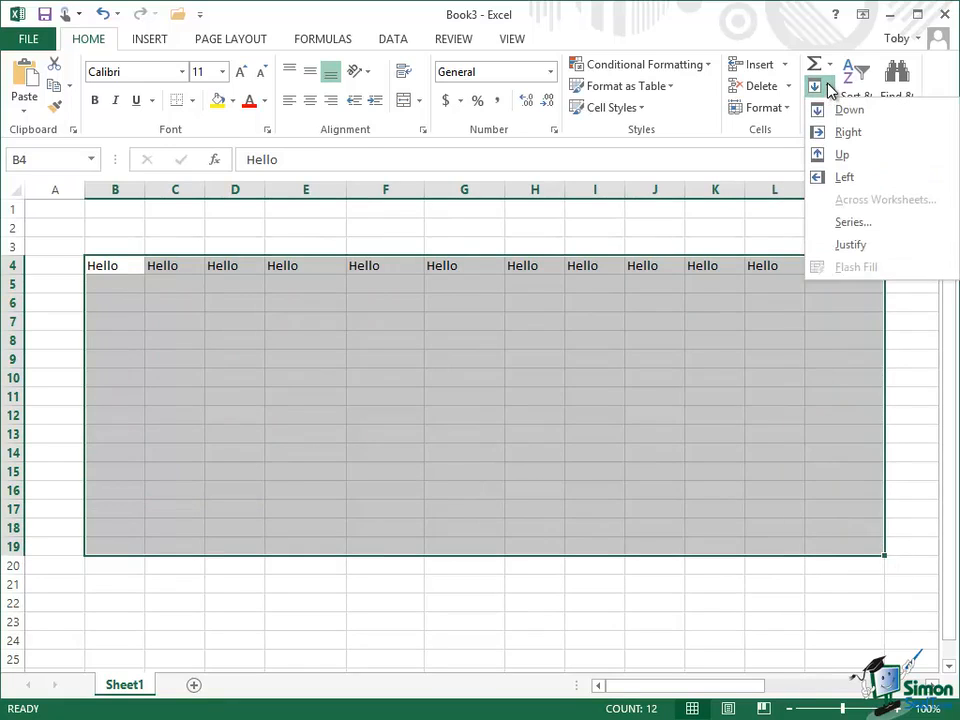
{"action": "left_click", "coordinate": [845, 111]}
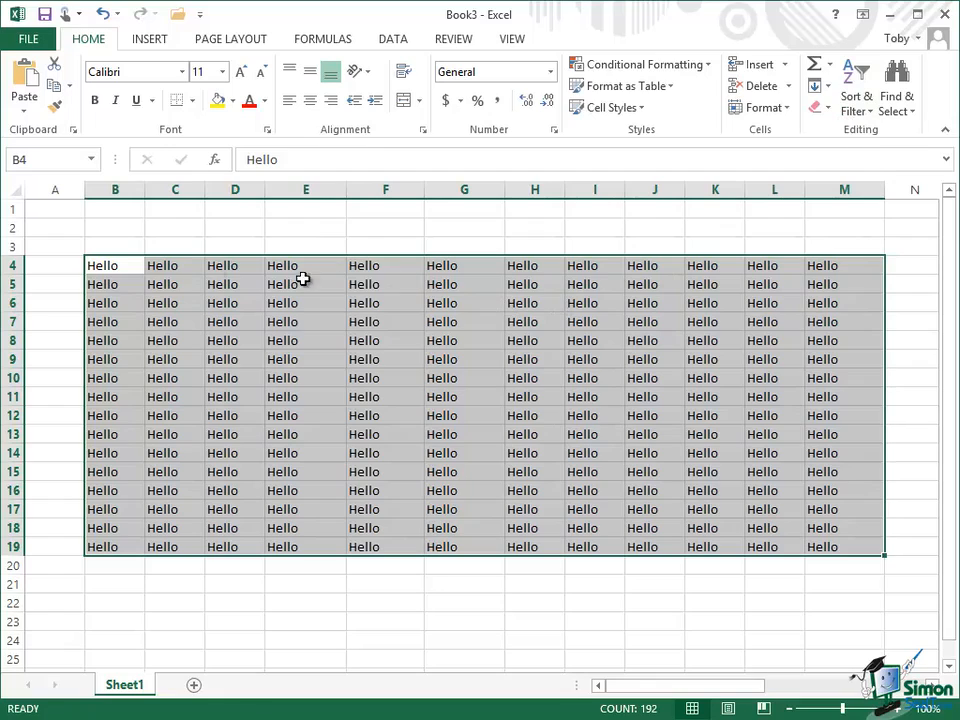
Show the Fill command's options for the selected block B4:M19.
{"action": "left_click", "coordinate": [829, 91]}
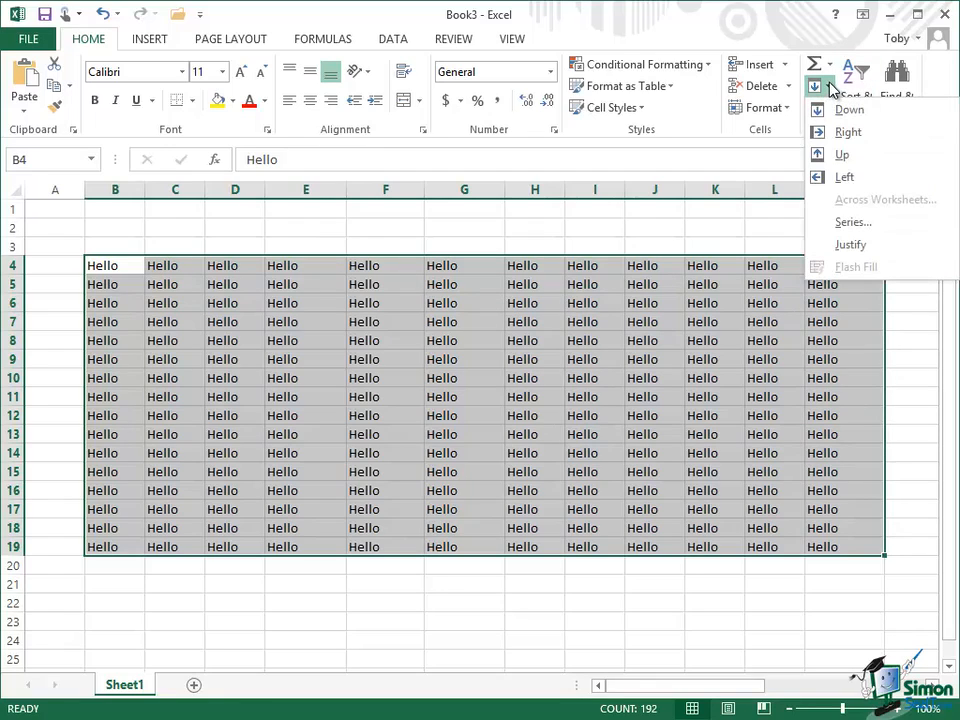